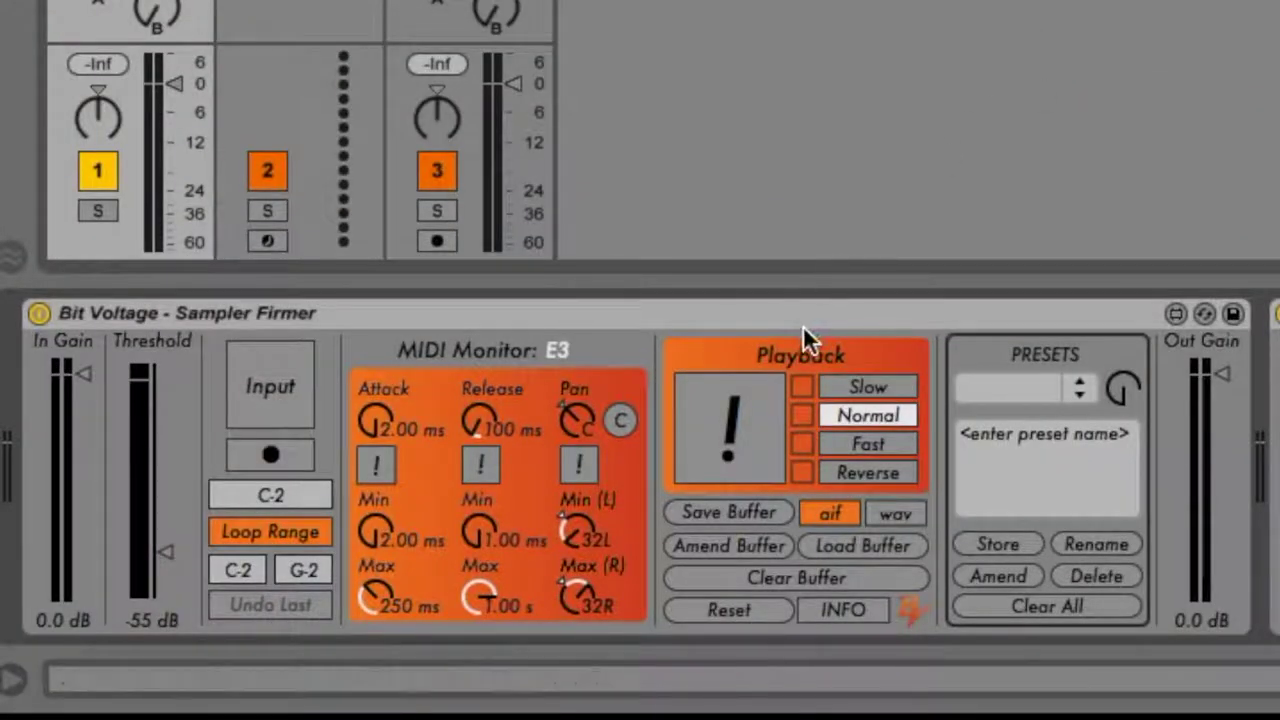
Step: Select the Sampler Firmer device, play test notes, and show the track's chain with Limiter and Reverb
left_click(803, 325)
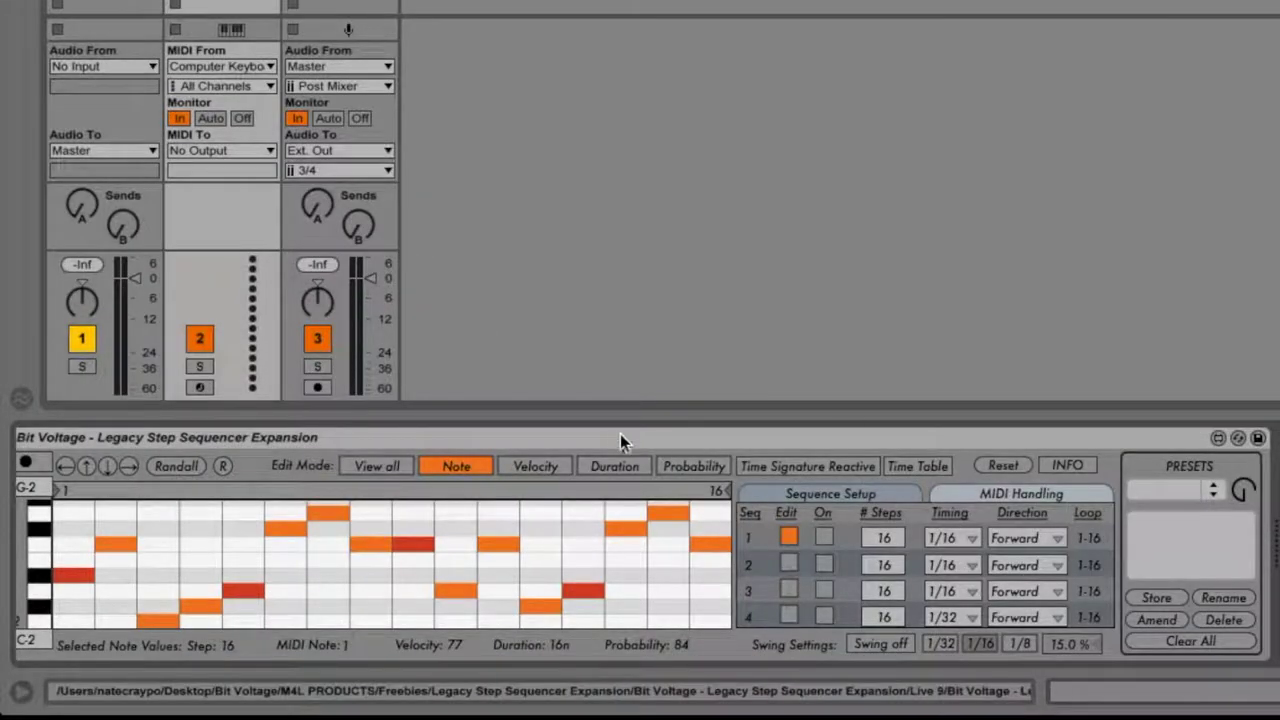
left_click(610, 436)
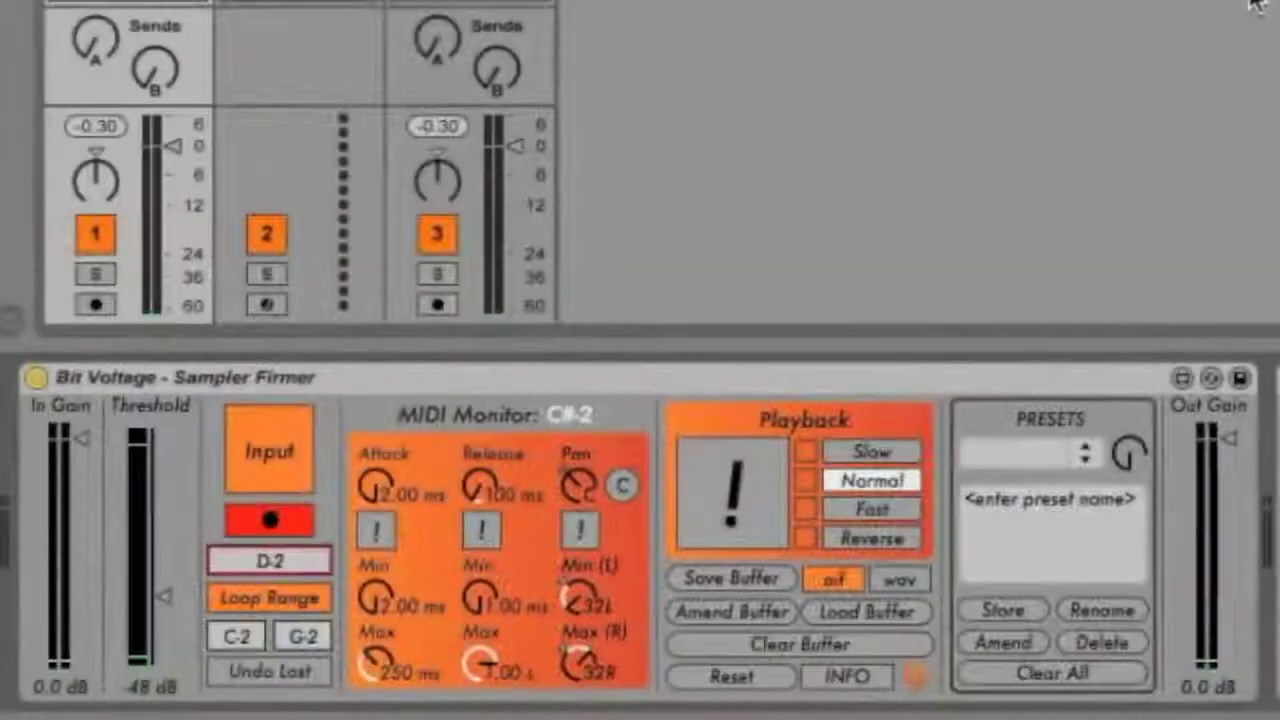
key("e")
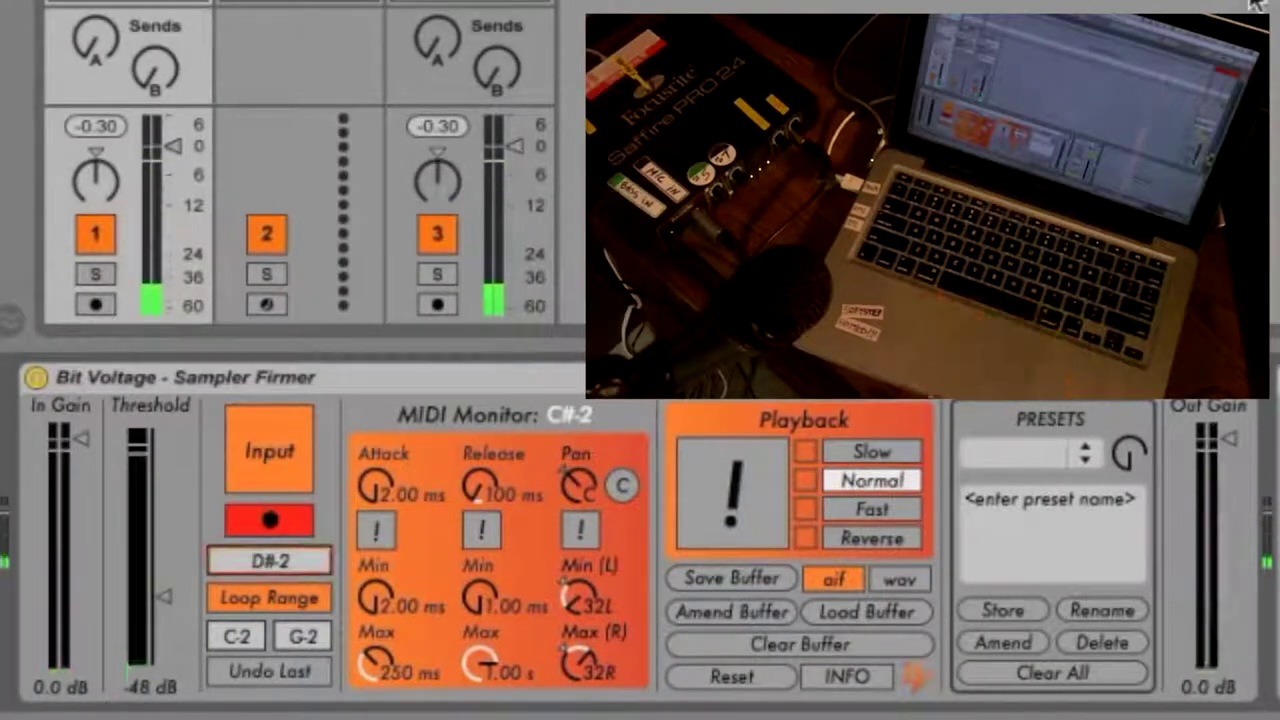
key("s")
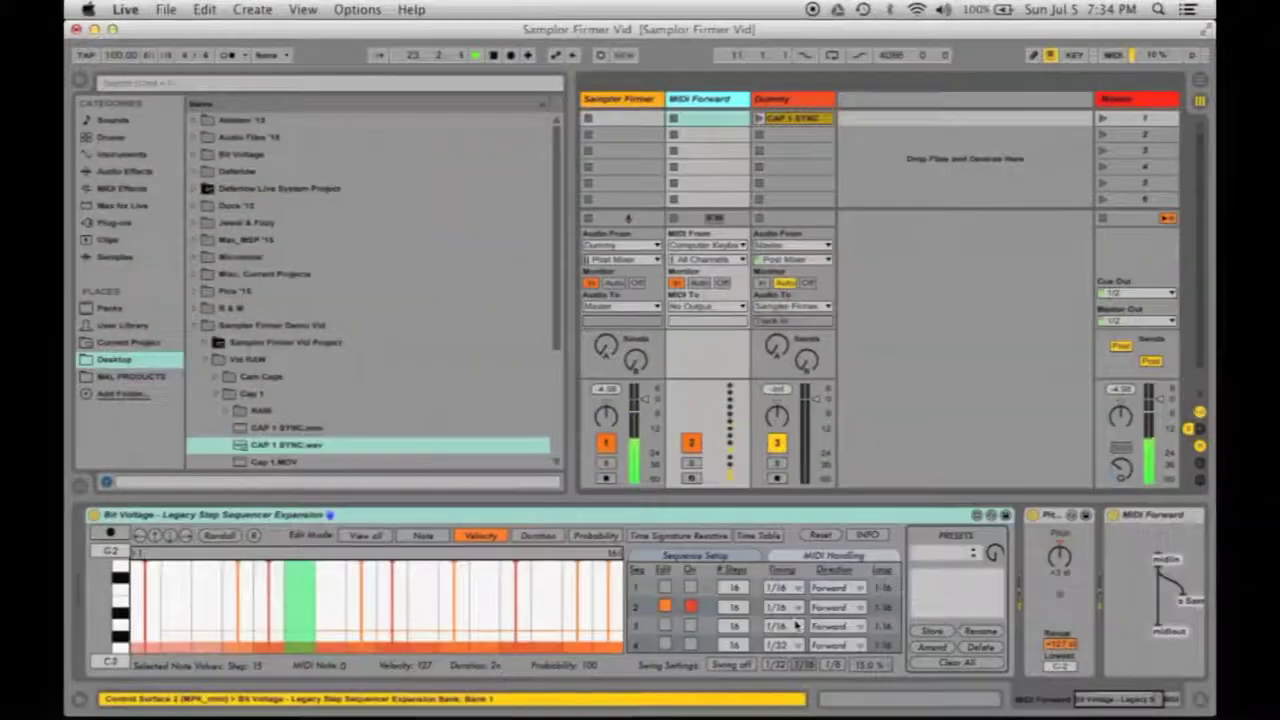
left_click(630, 104)
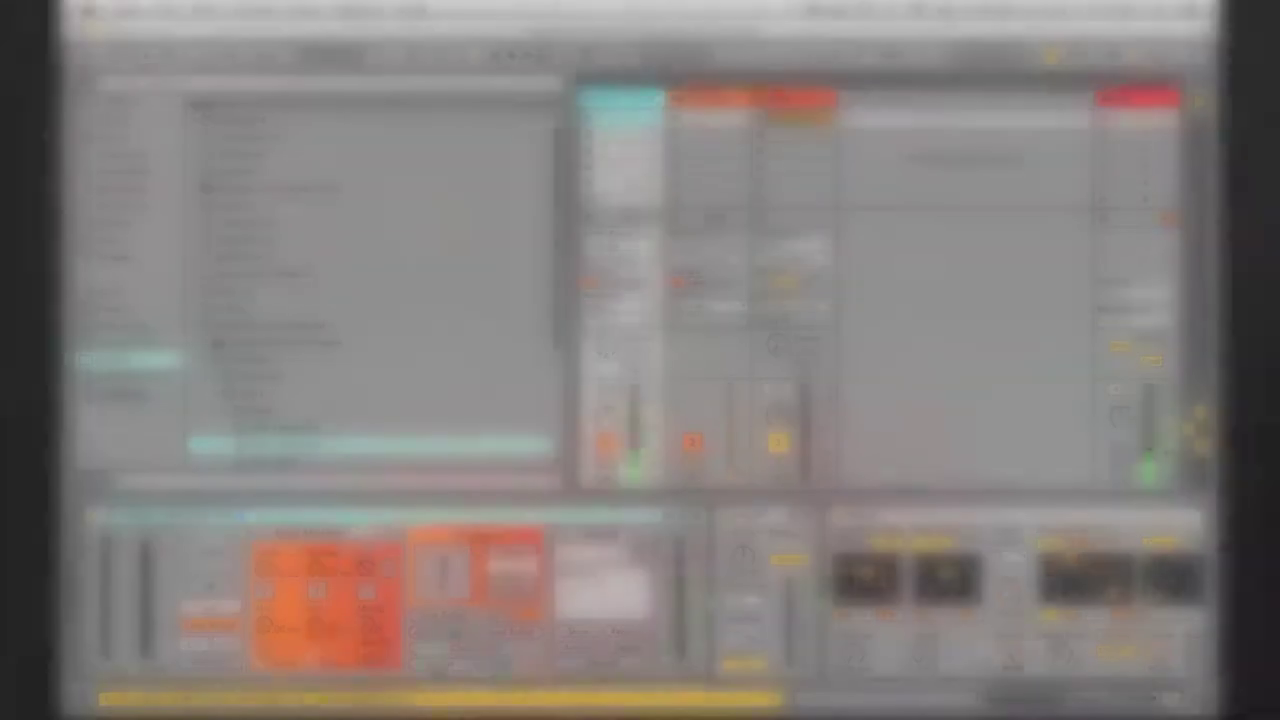
key("a")
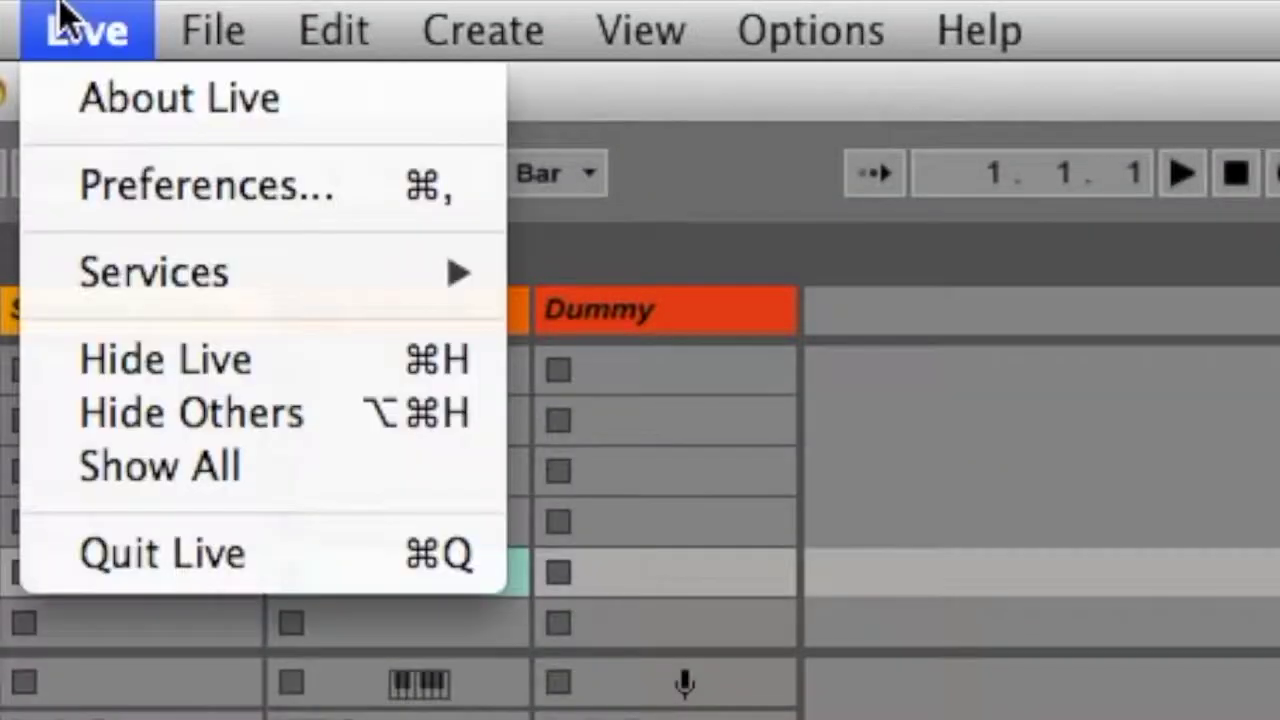
Step: Set the audio input device to the Saffire interface in Preferences
left_click(197, 187)
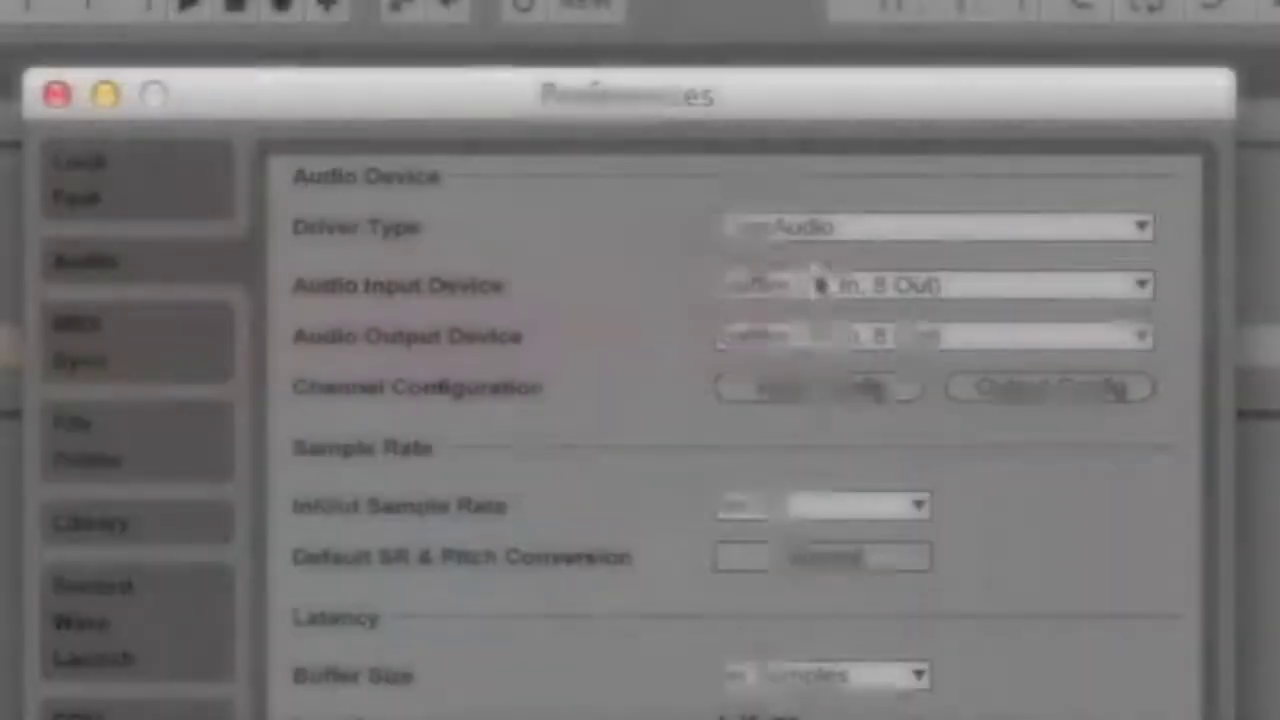
left_click(810, 269)
left_click(837, 466)
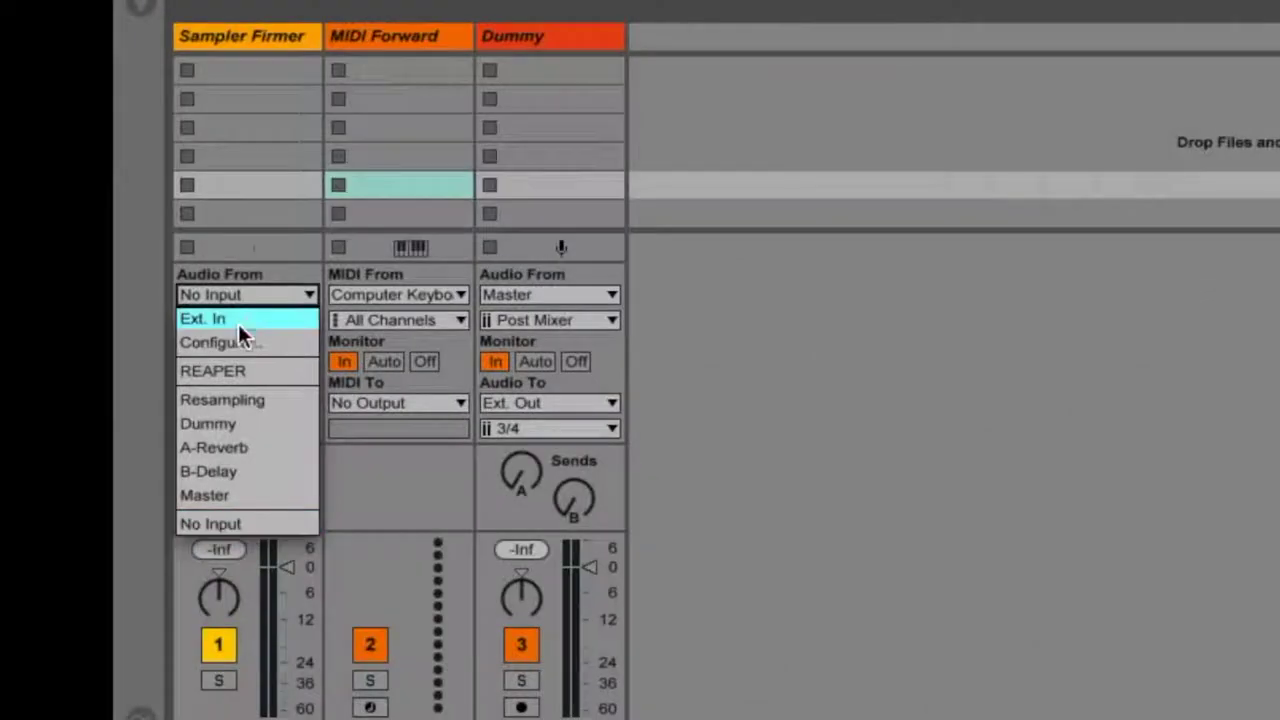
Step: Route the track's Audio From to Ext. In, input channel 2
left_click(238, 324)
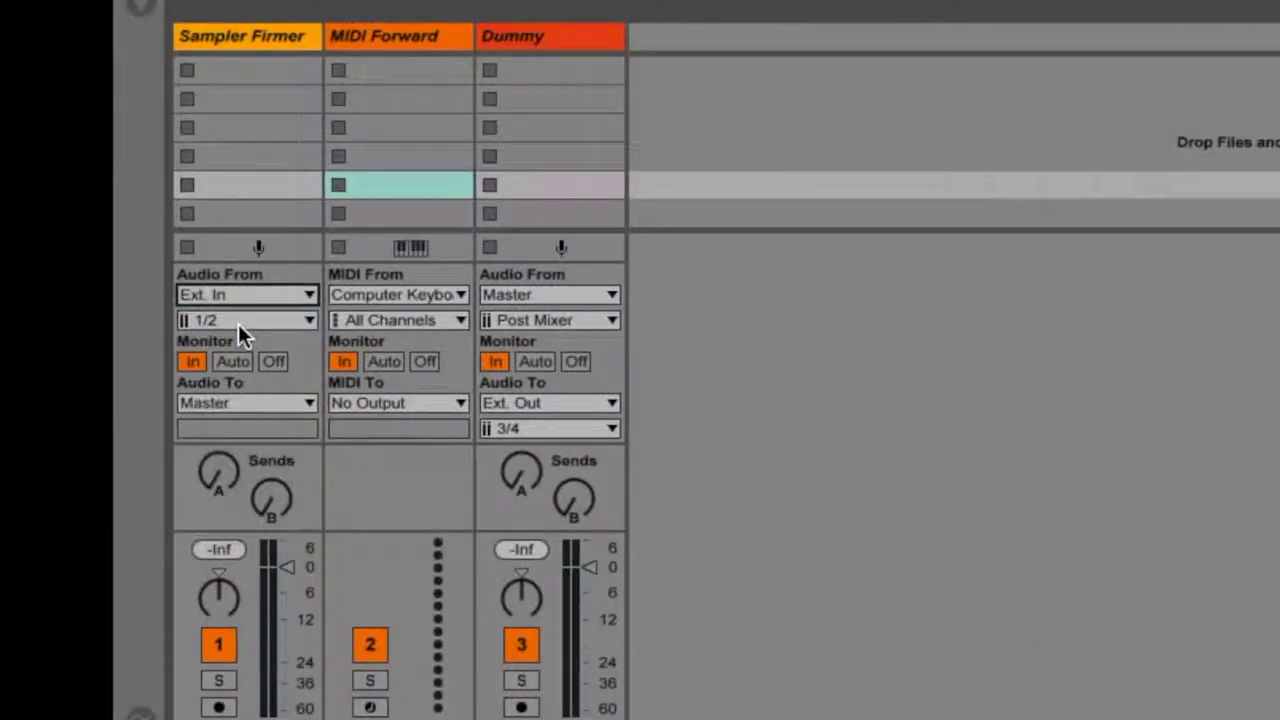
left_click(243, 320)
left_click(237, 414)
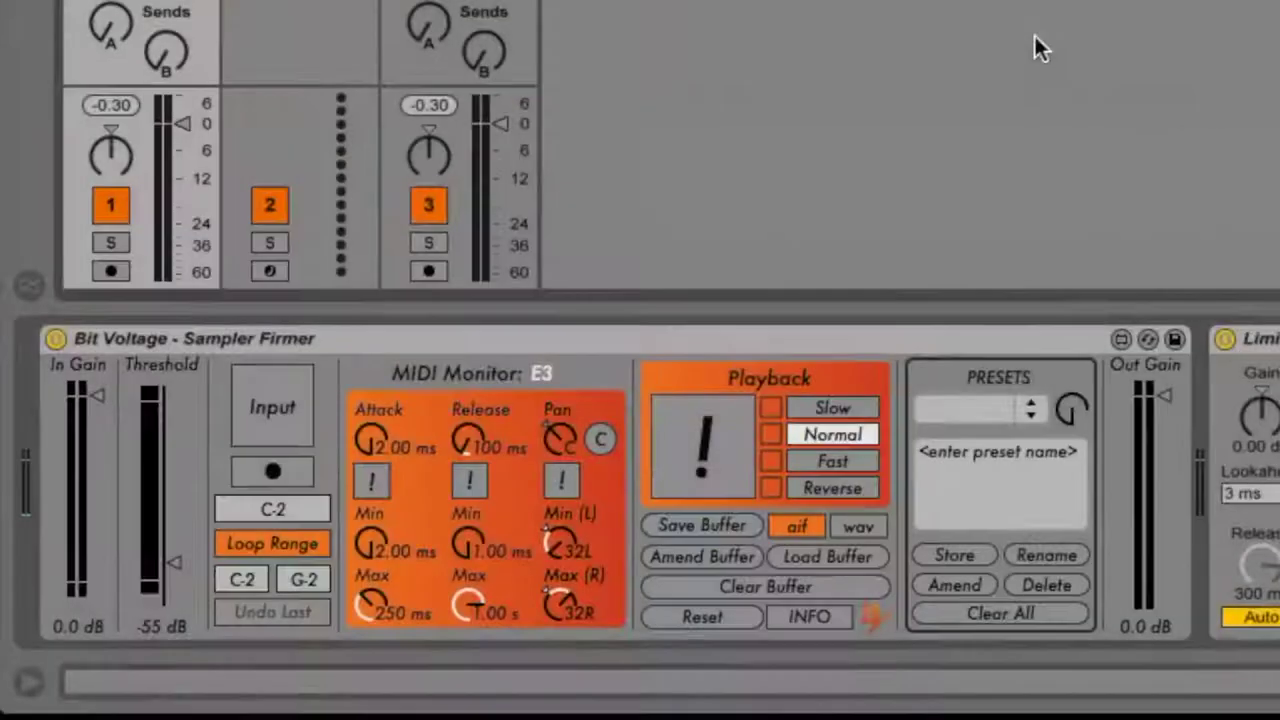
Step: Turn on the Sampler Firmer's Input and arm its record button for the C-2 slot
left_click(291, 391)
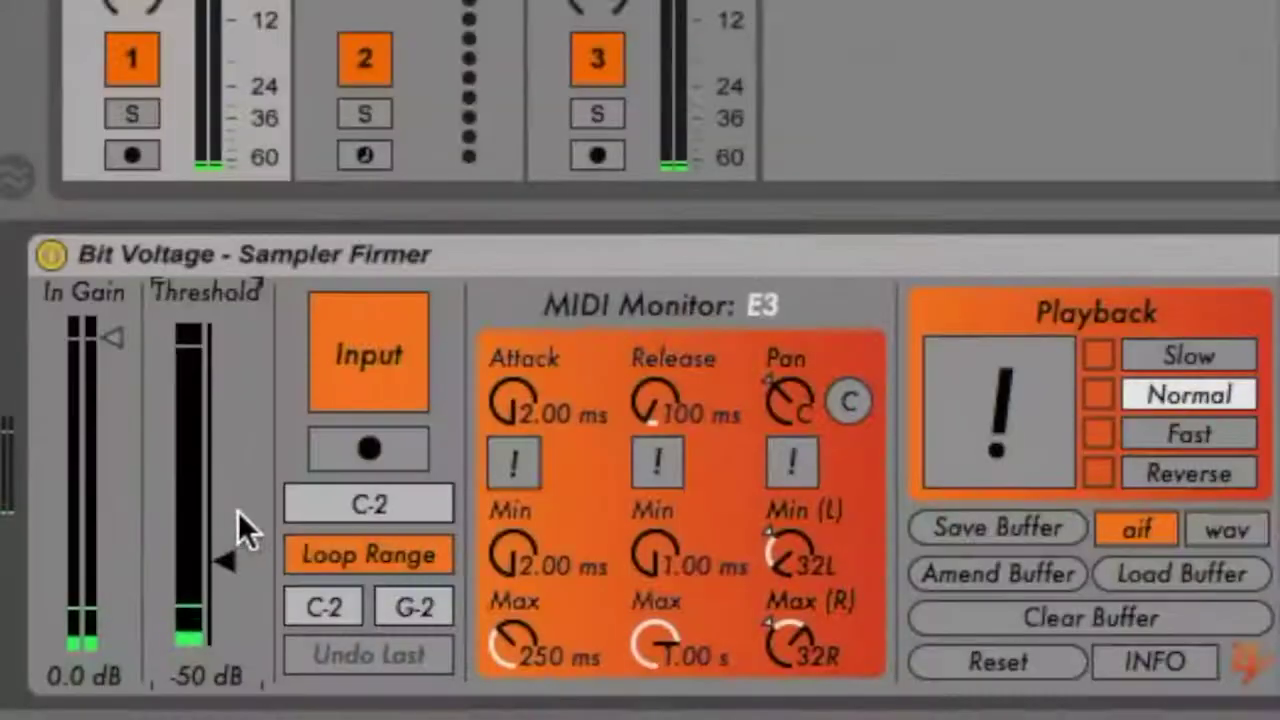
left_click(395, 455)
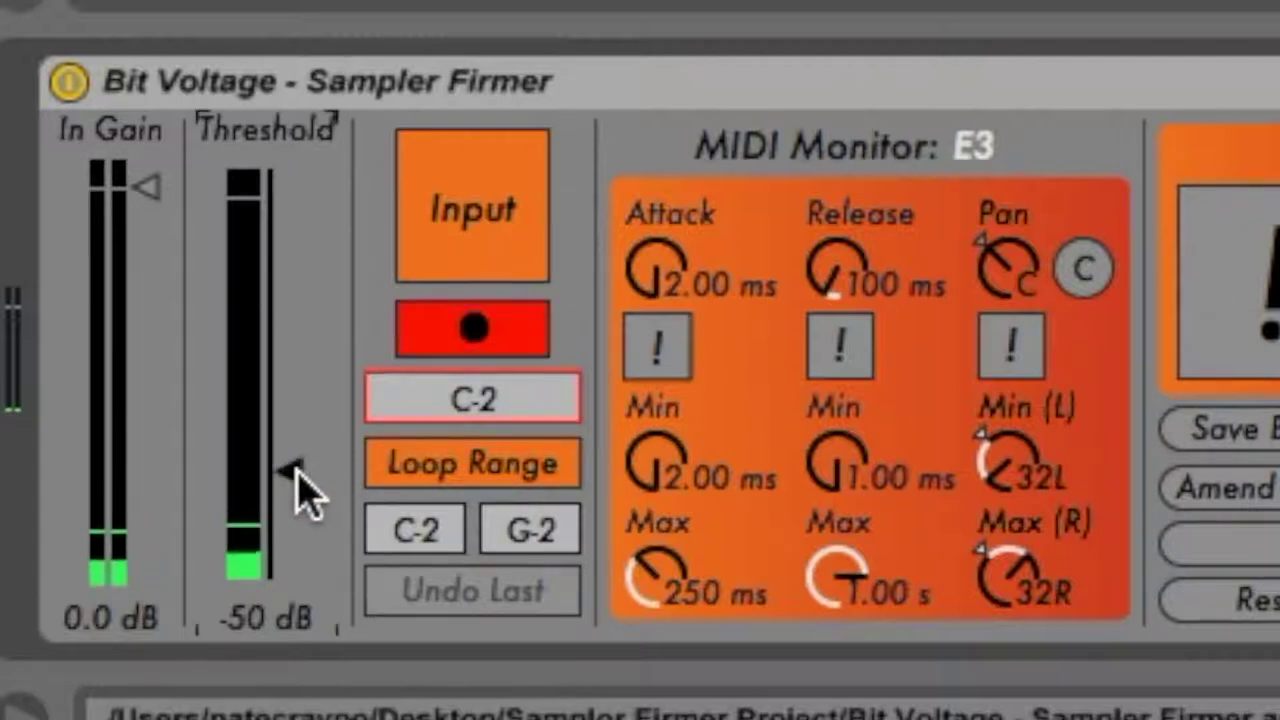
Step: Set Threshold to about -51 dB, record incoming audio onto successive notes, then disarm recording
left_click_drag(294, 475, 290, 320)
mouse_move(290, 390)
left_mouse_down()
mouse_move(290, 463)
mouse_move(290, 366)
mouse_move(290, 482)
mouse_move(290, 352)
left_mouse_up()
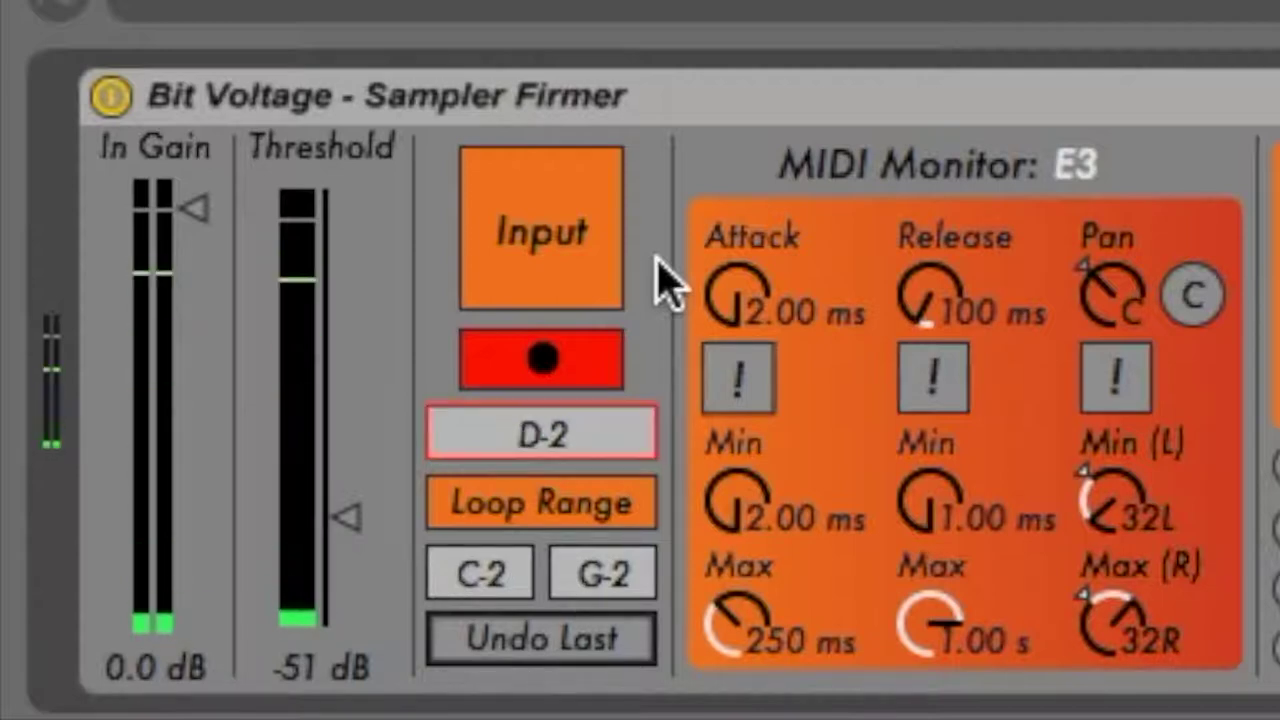
left_click(579, 357)
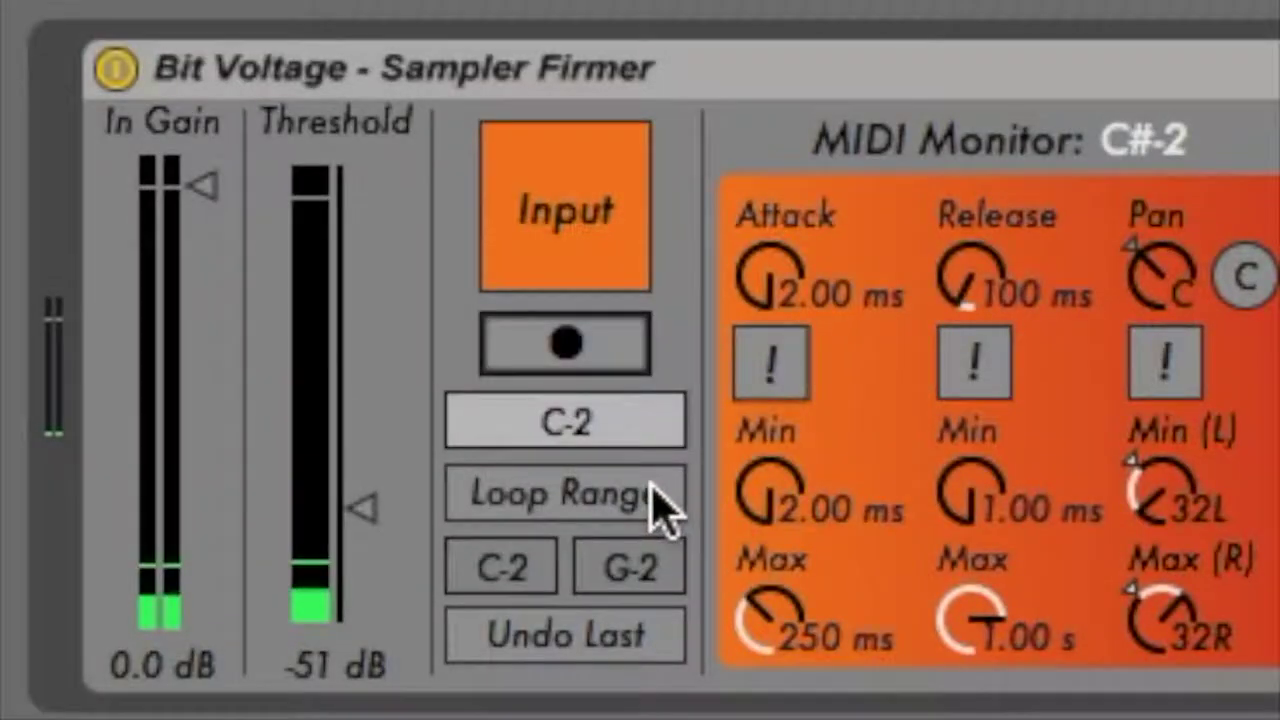
Step: Enable Loop Range and set the loop notes from C-2 to G-2
left_click(660, 495)
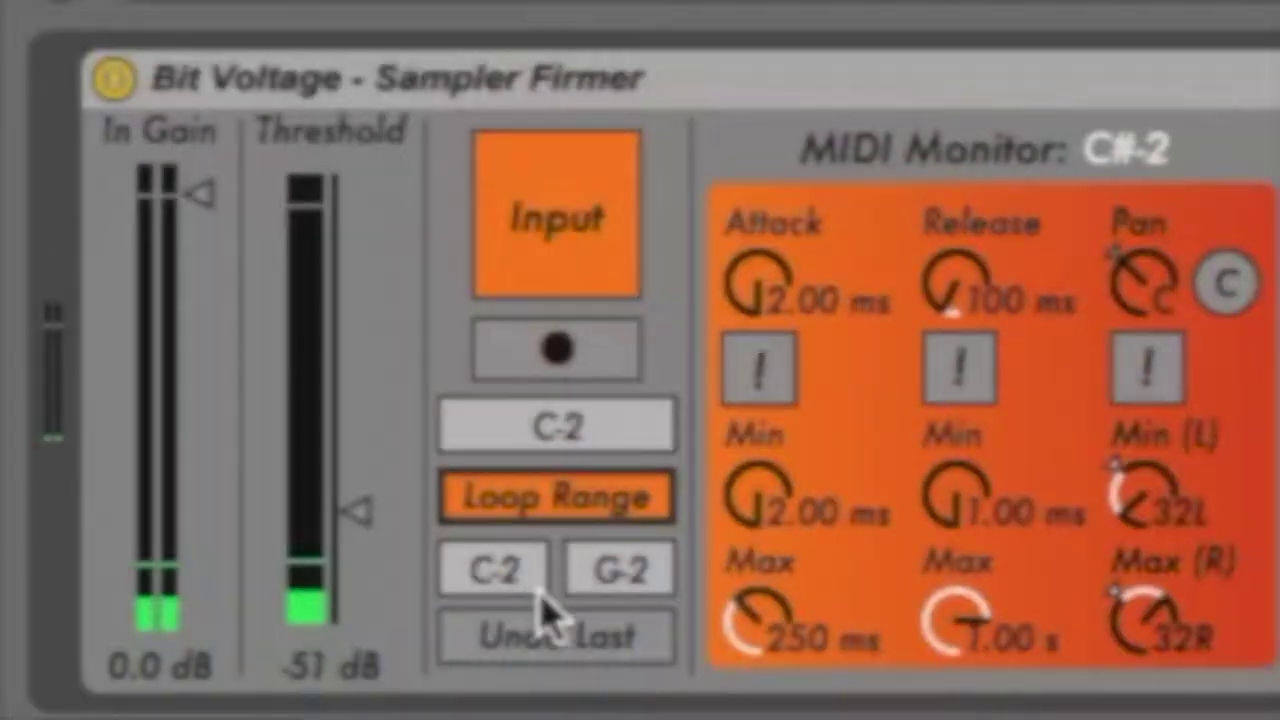
left_click(529, 586)
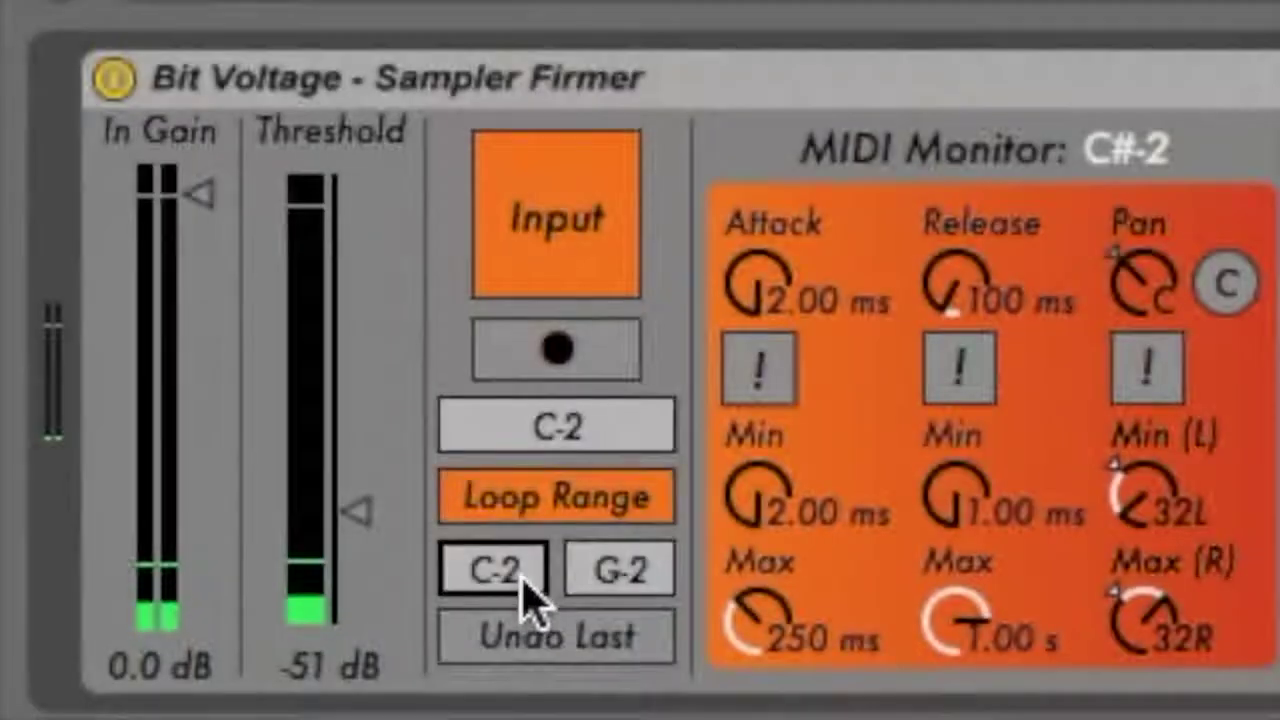
left_click_drag(529, 586, 529, 570)
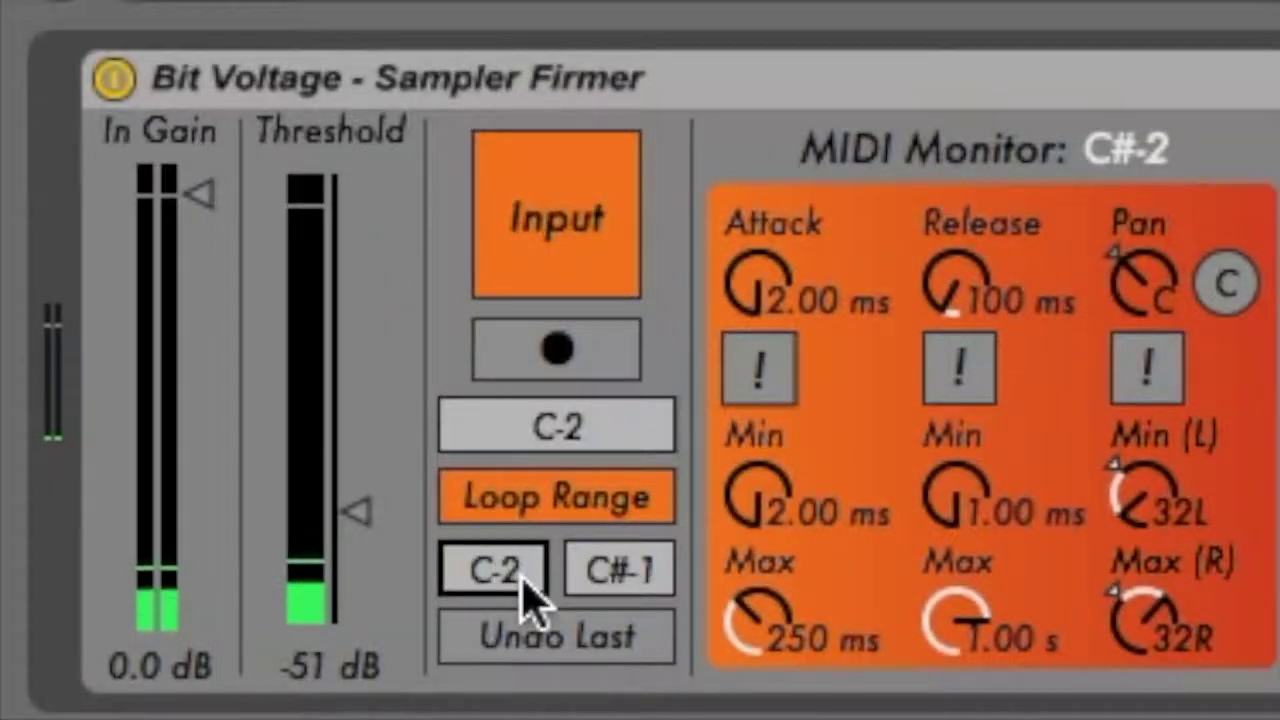
left_click(638, 576)
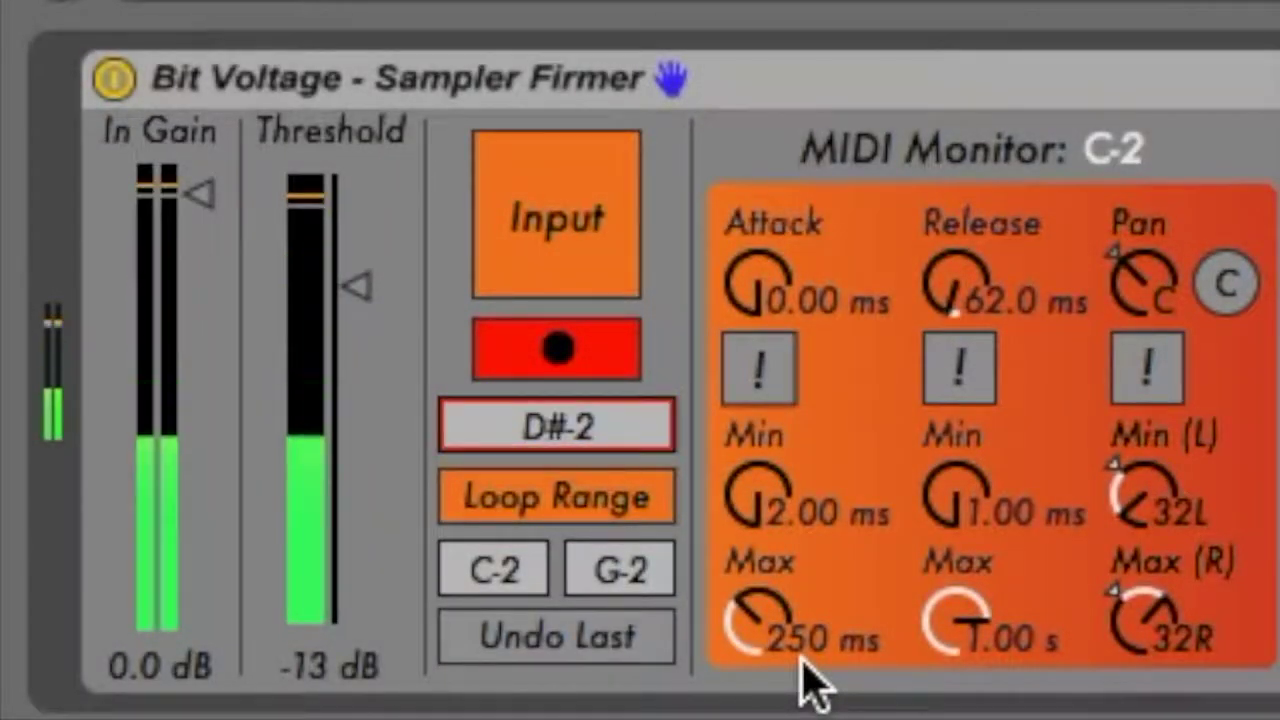
Step: Undo the last five captures, stepping the note slot back from E-2 to C-2
left_click(645, 645)
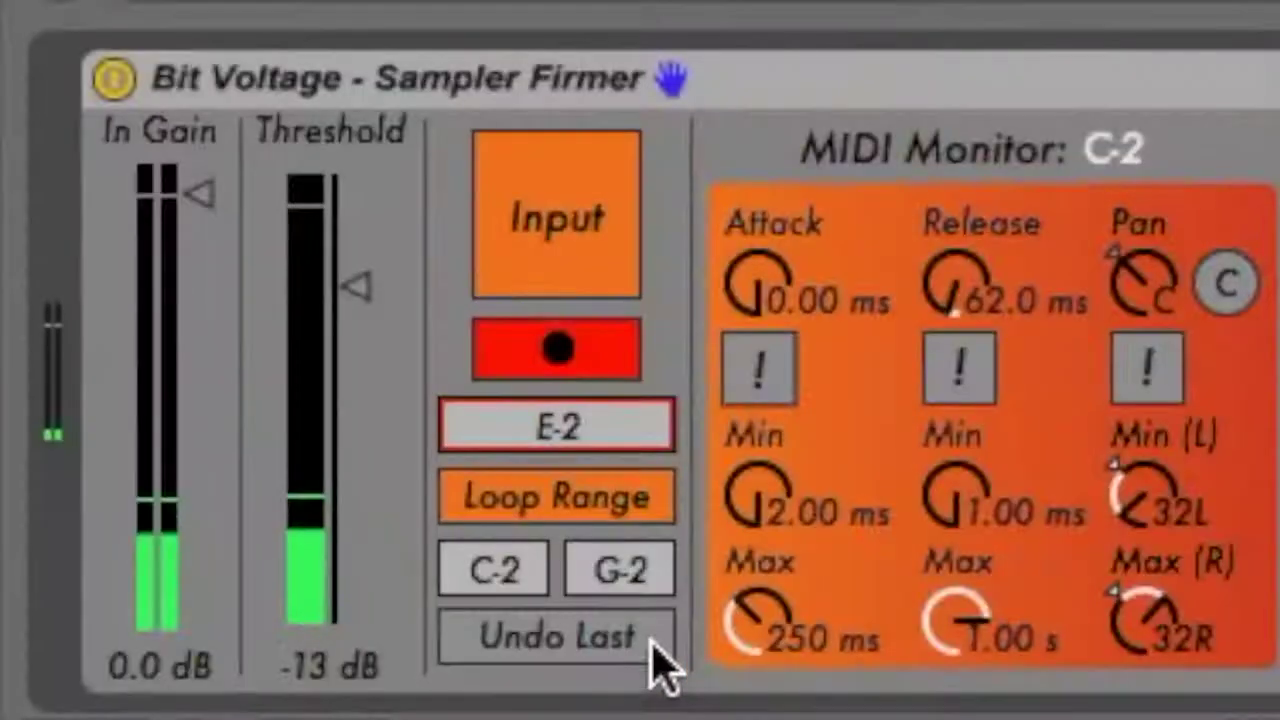
left_click(650, 645)
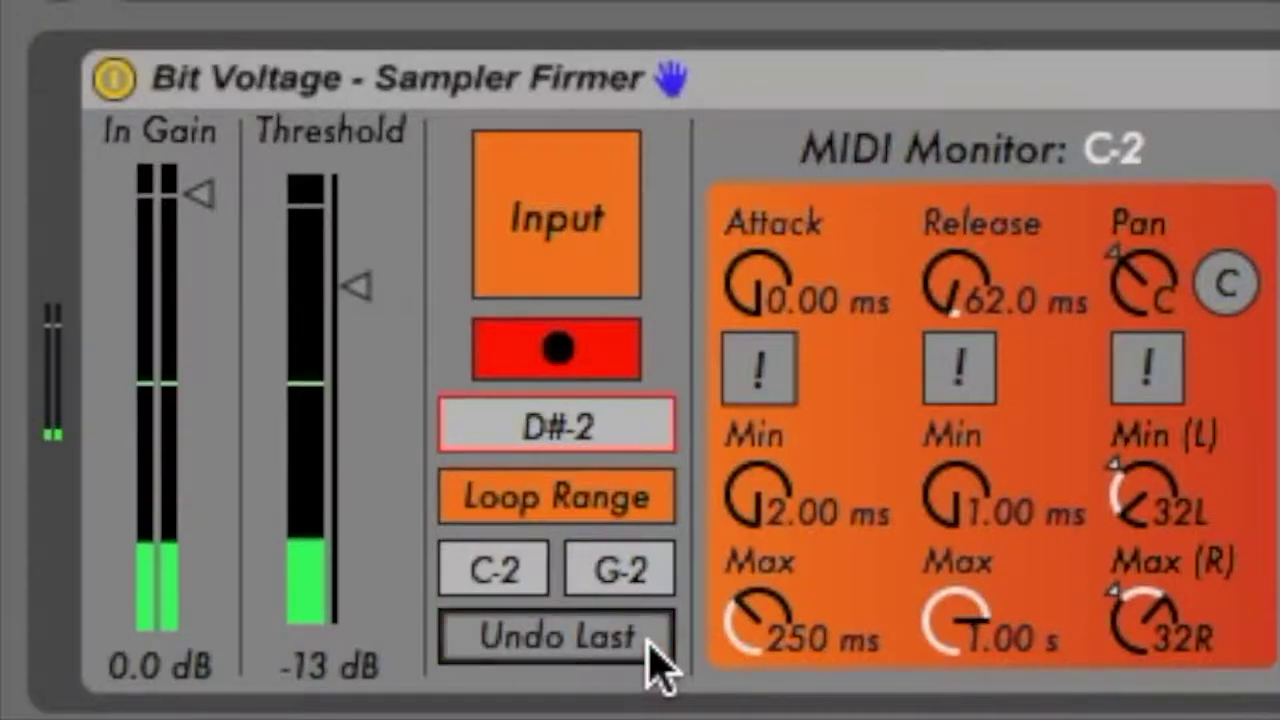
left_click(650, 645)
left_click(650, 645)
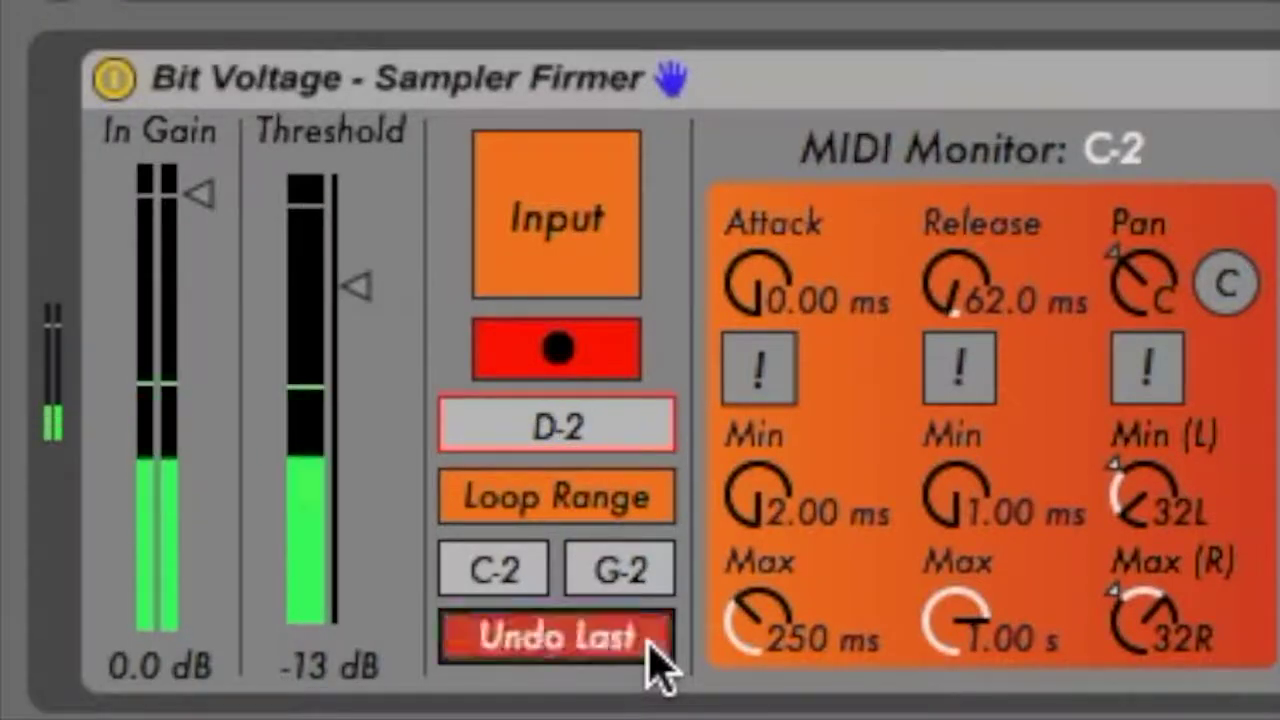
left_click(650, 645)
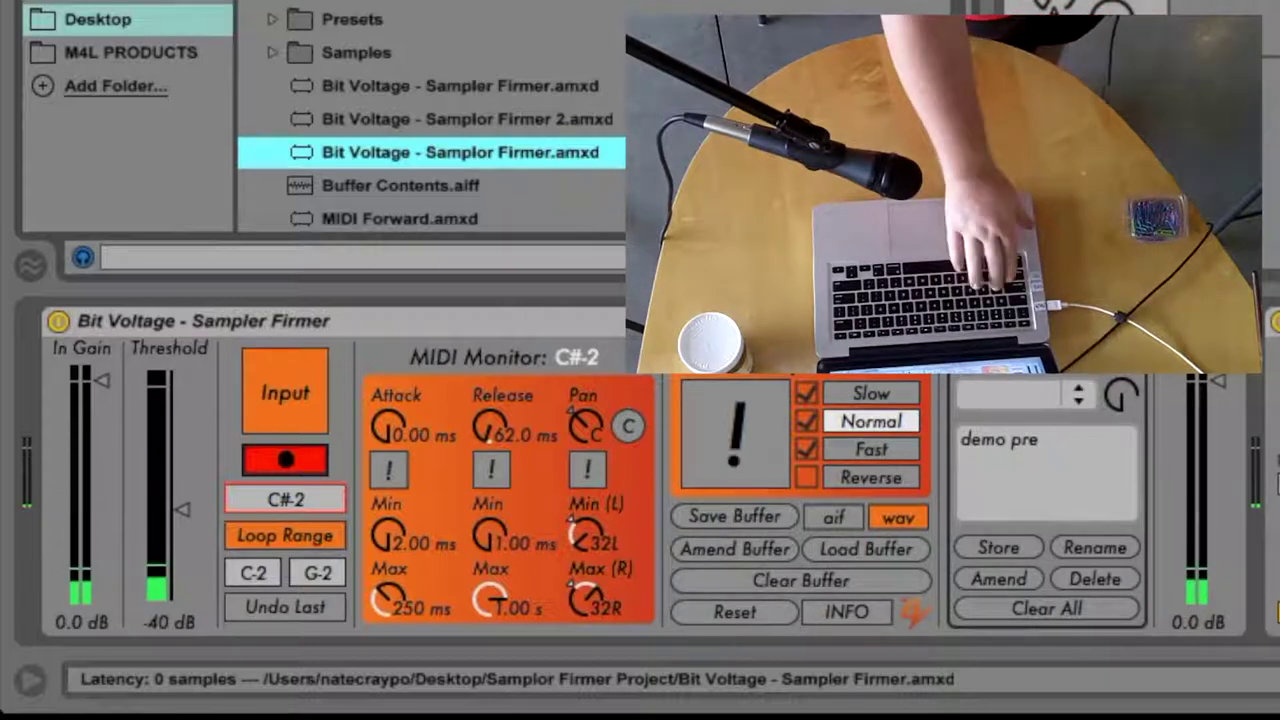
key("a")
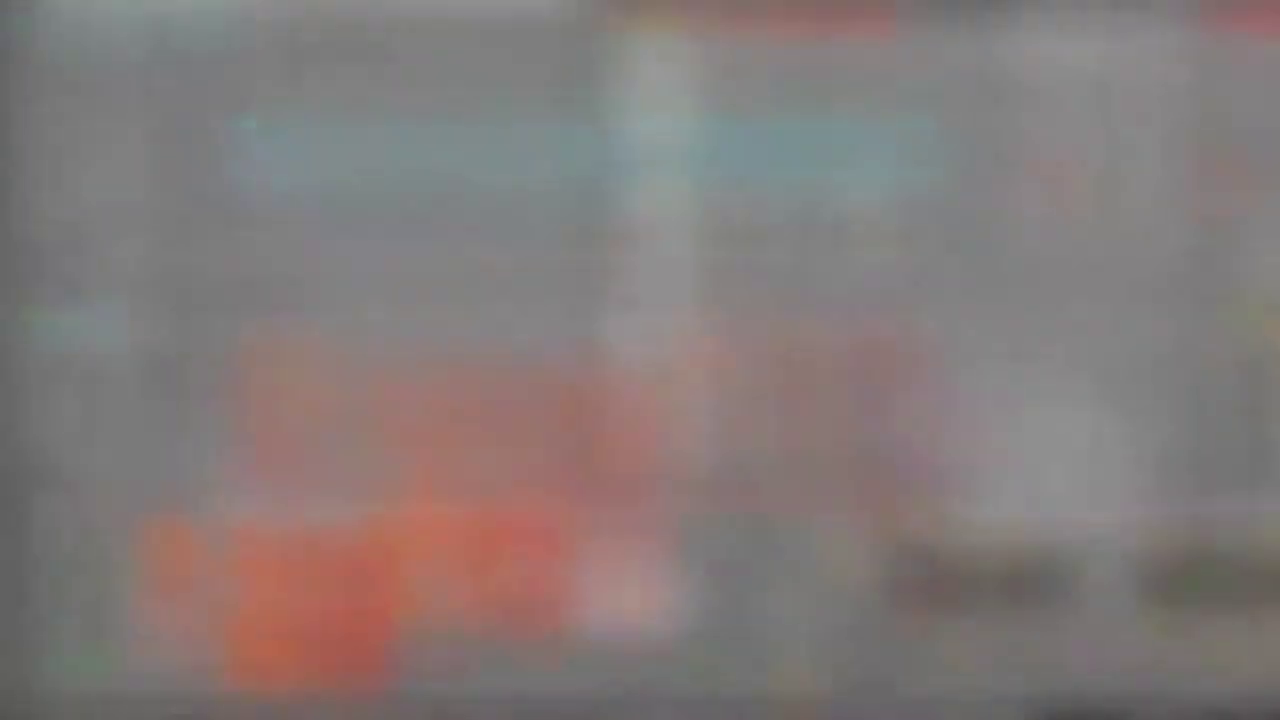
left_click(317, 504)
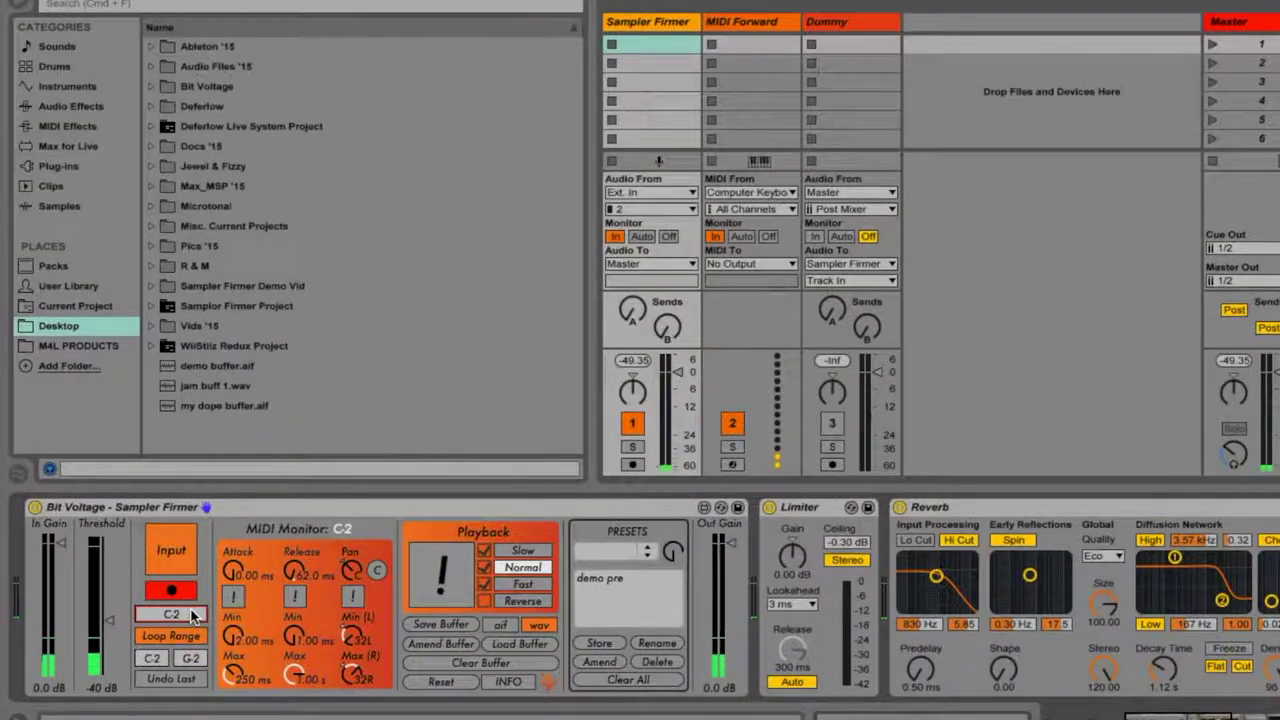
scroll(195, 617, "up", 1)
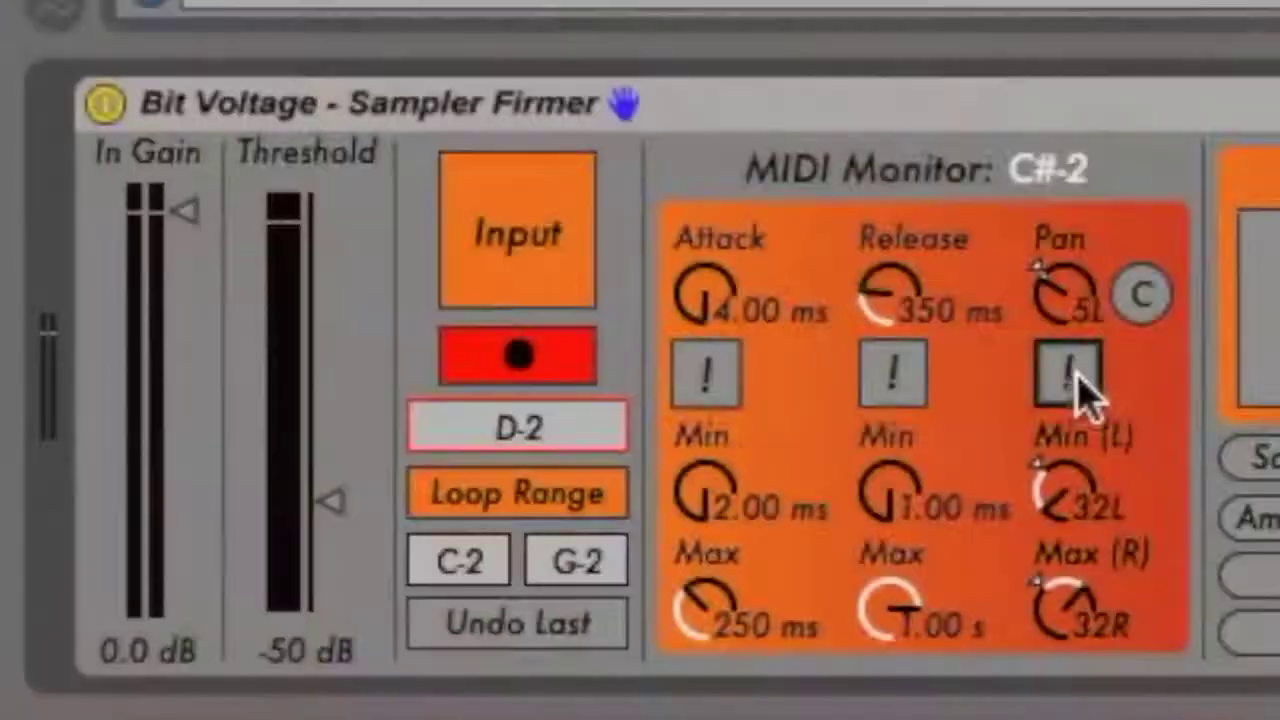
Step: Toggle pan randomization, enable random Attack, and set Attack Max to about 101 ms
left_click(1070, 378)
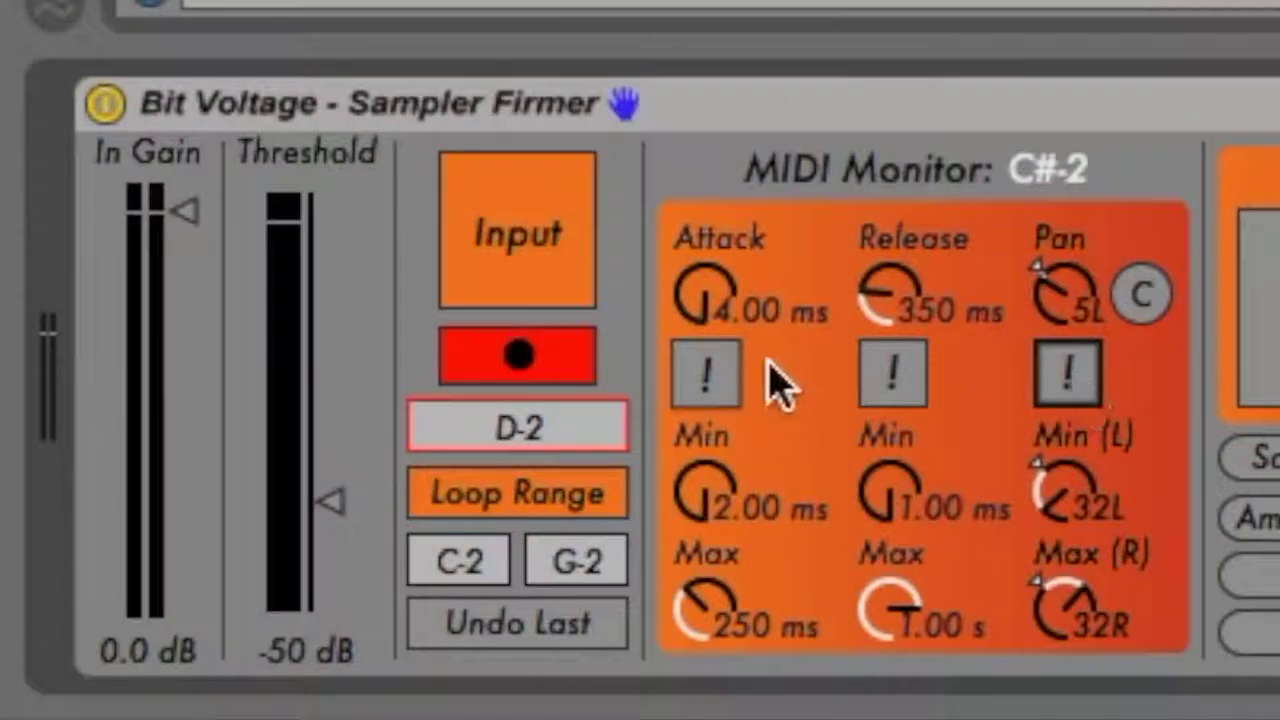
left_click(706, 374)
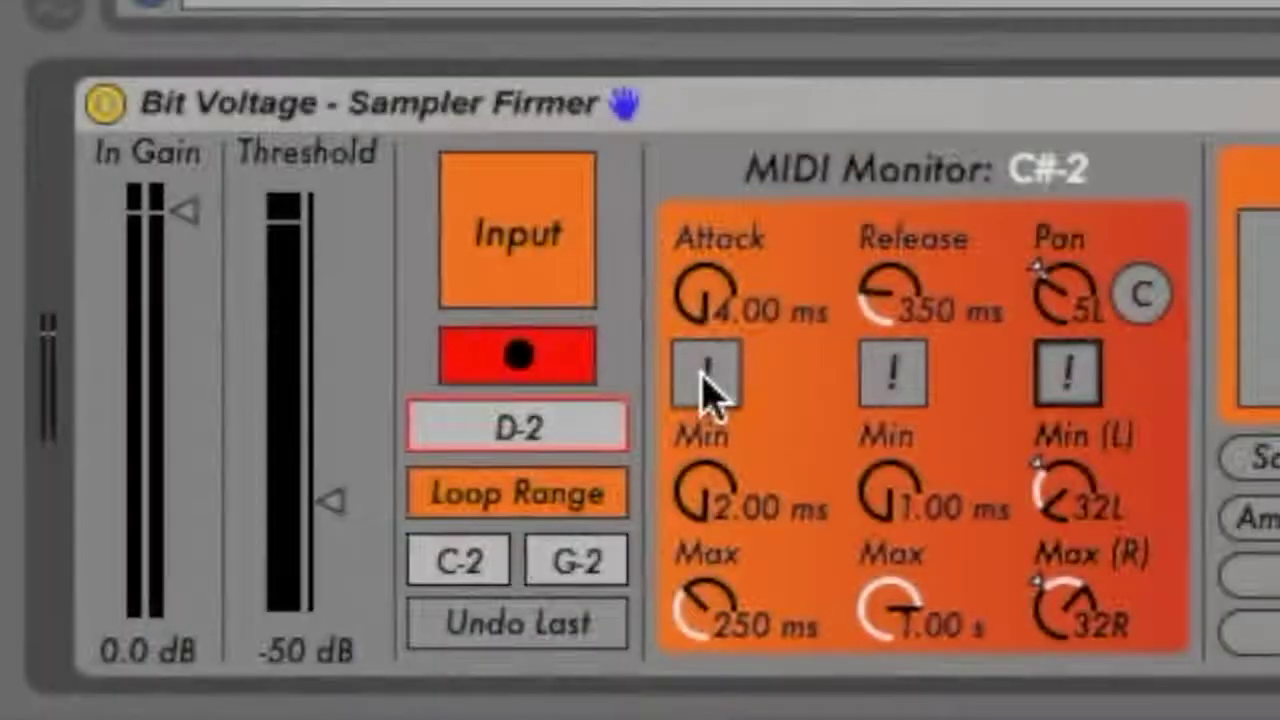
left_click(706, 378)
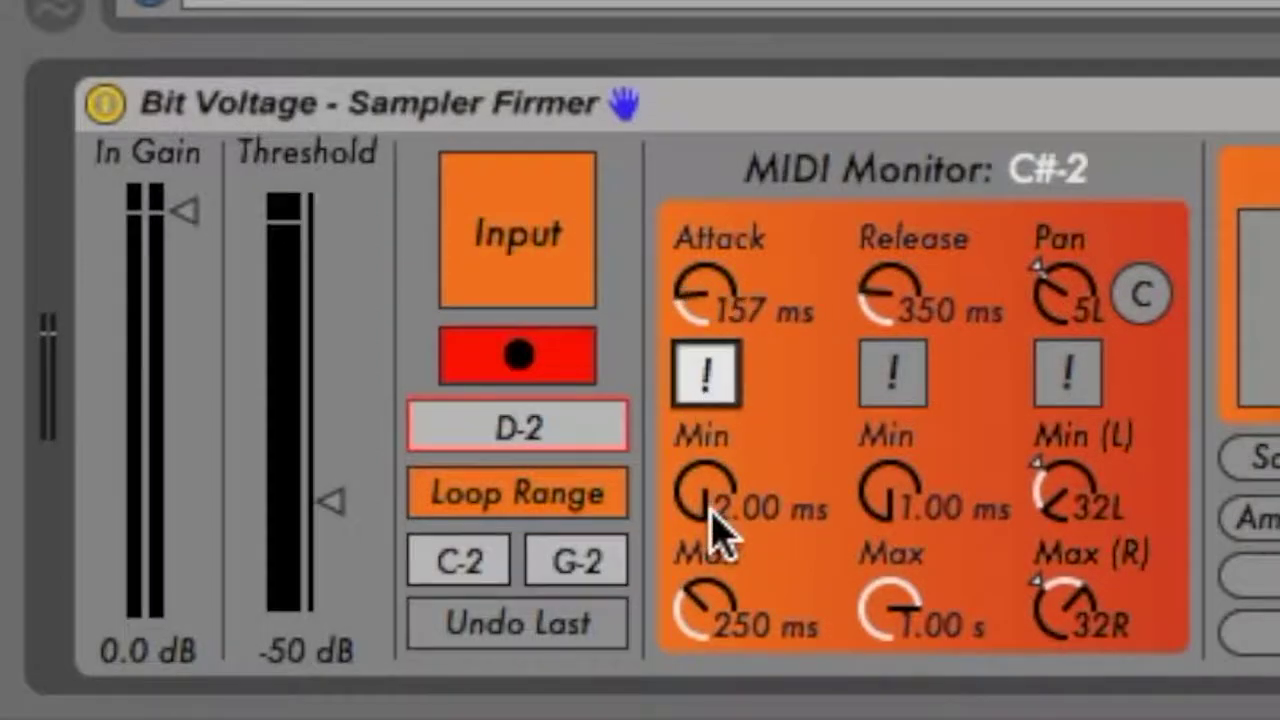
left_click_drag(690, 620, 686, 614)
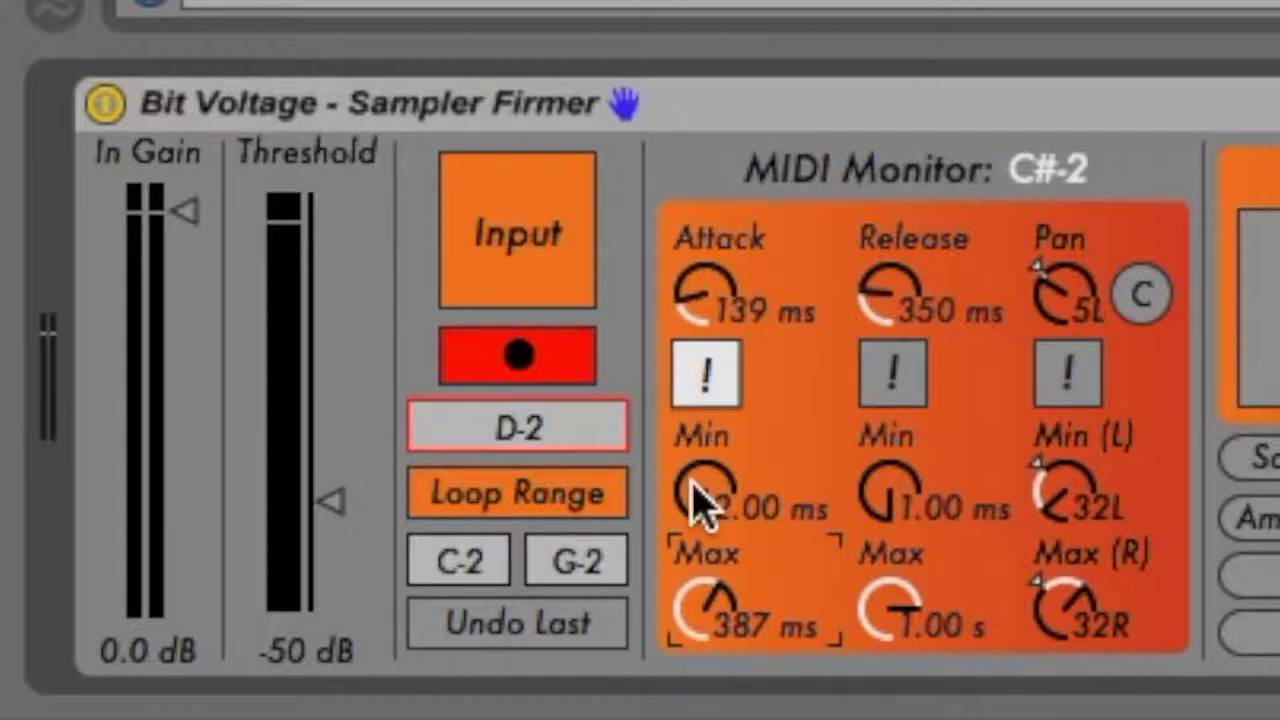
left_click_drag(700, 643, 700, 715)
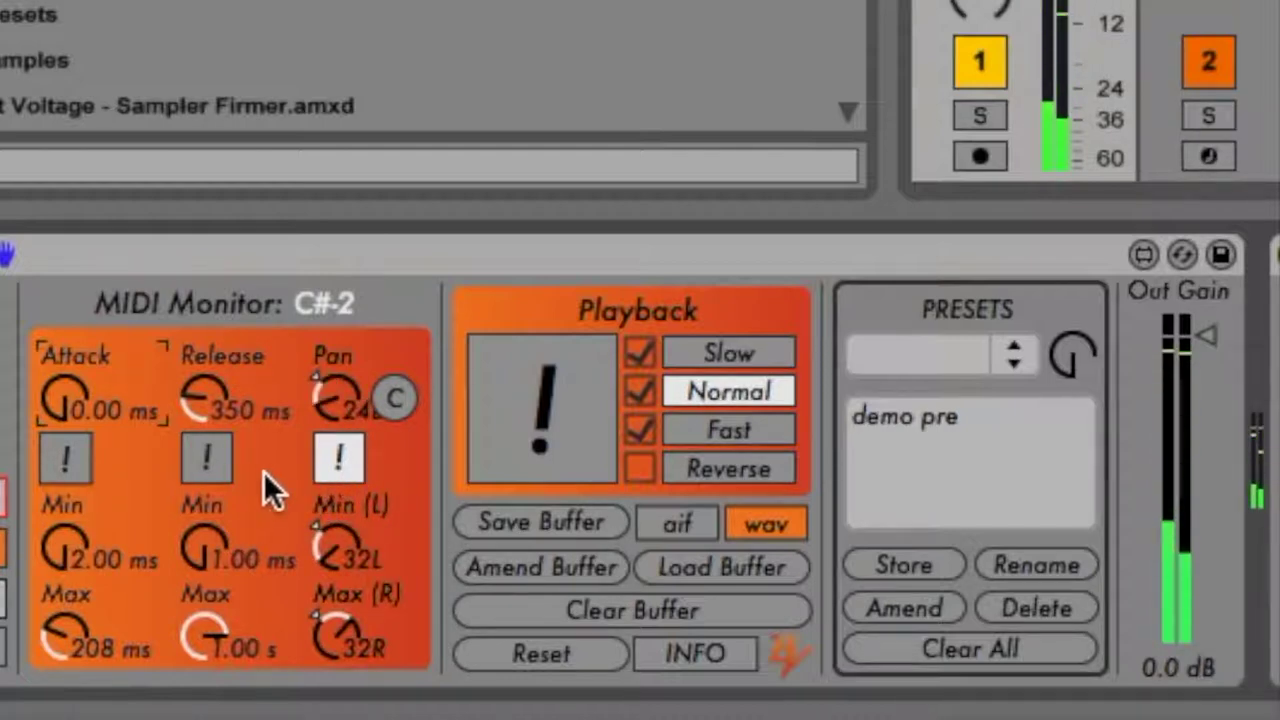
Step: Recentre pan with the C button, then enter and exit MIDI Map mode with Ctrl+M
left_click(396, 395)
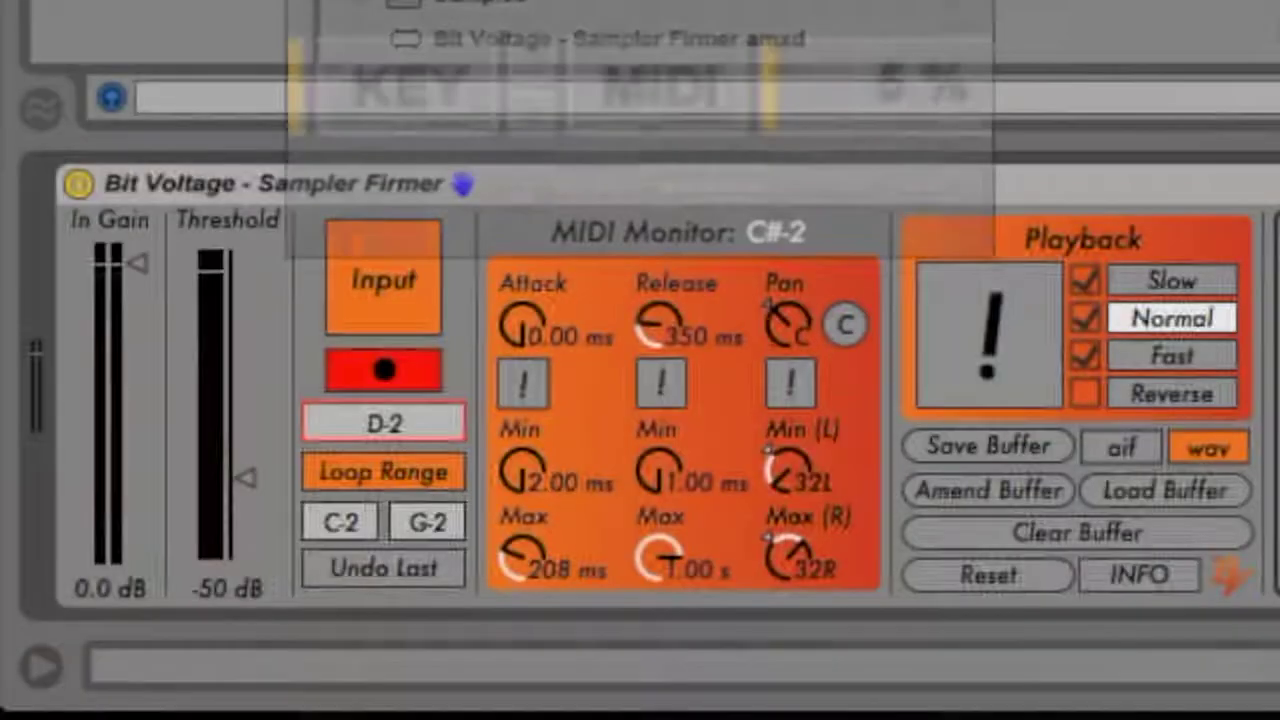
key("ctrl+m")
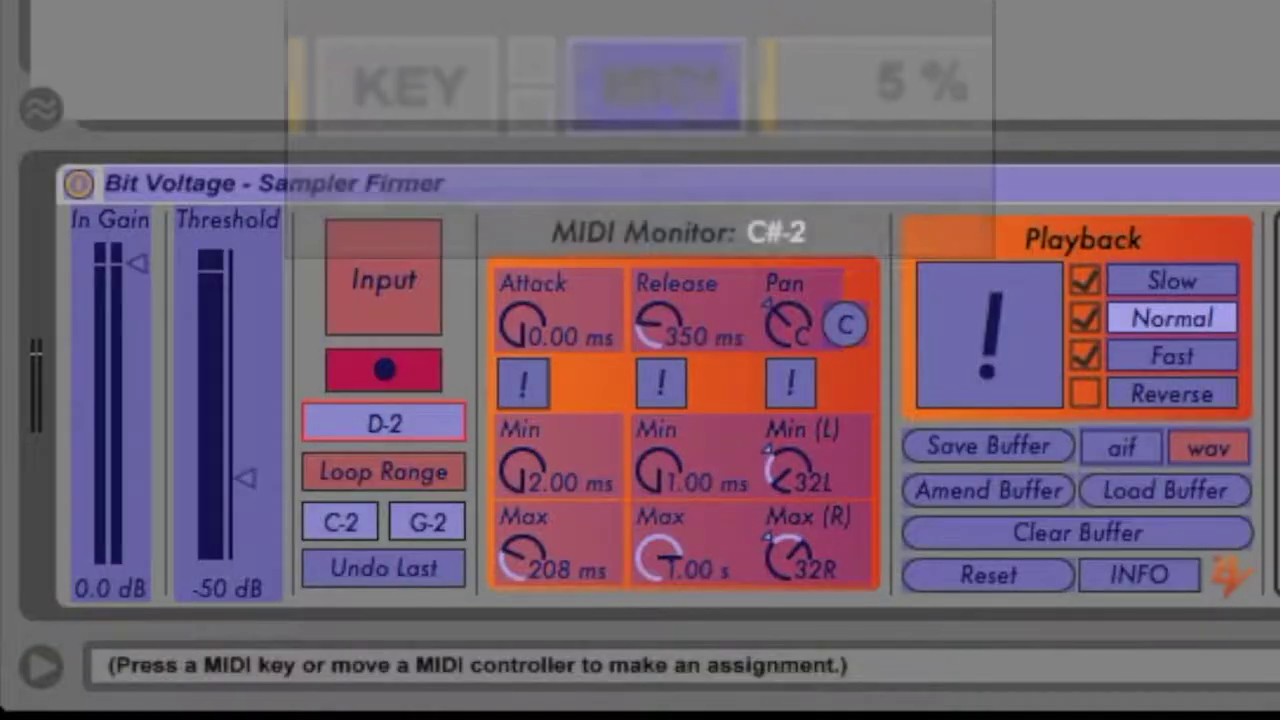
key("ctrl+m")
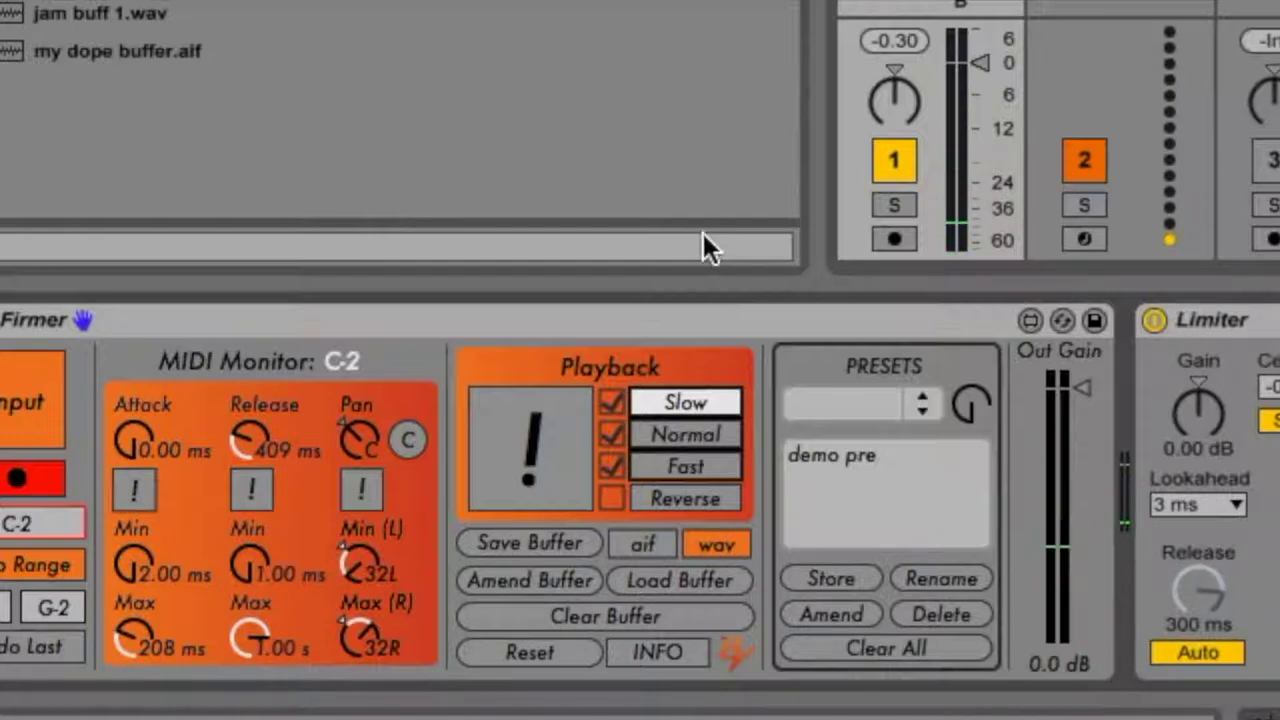
Step: Try Normal and Fast playback, return to Normal, then switch on Reverse
left_click(689, 432)
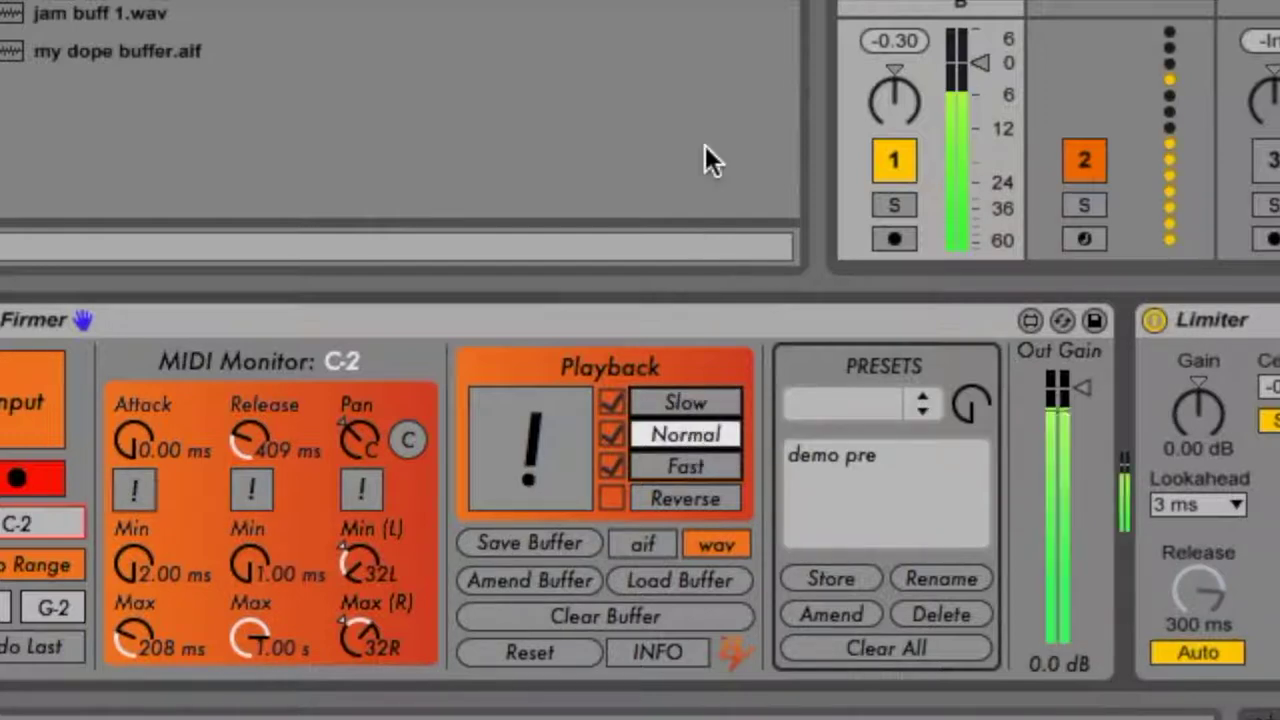
left_click(729, 465)
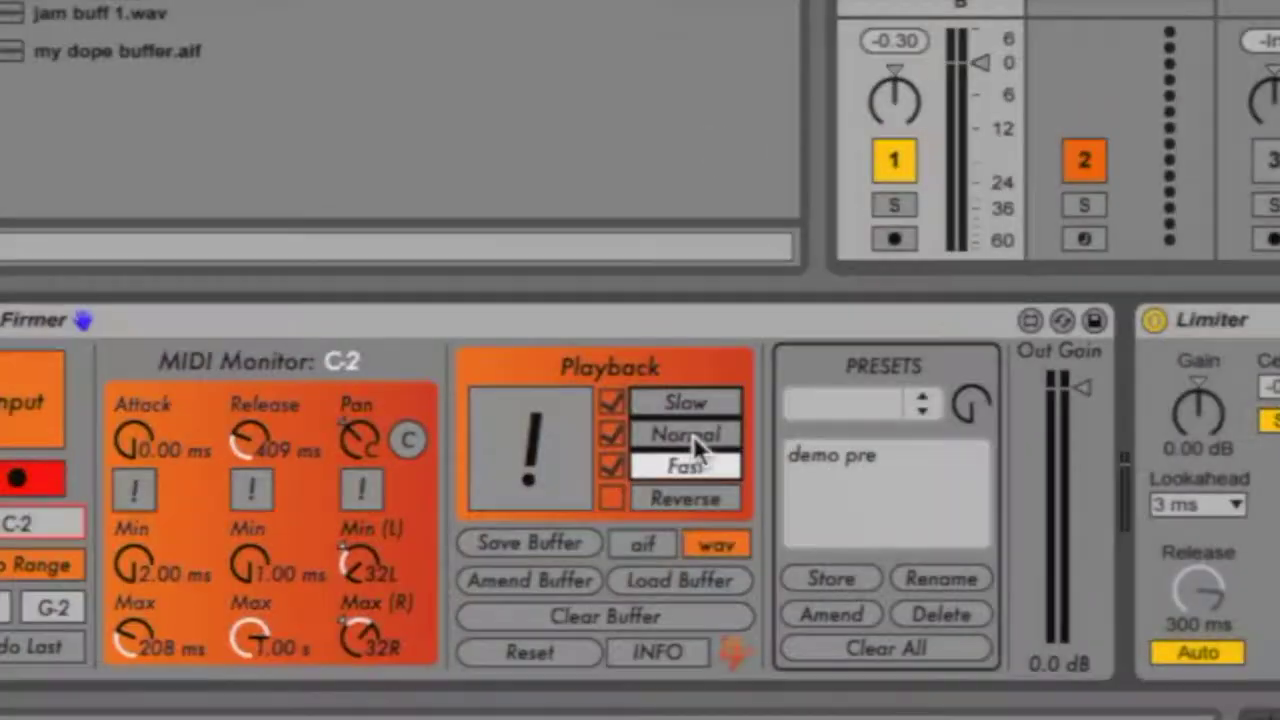
left_click(693, 435)
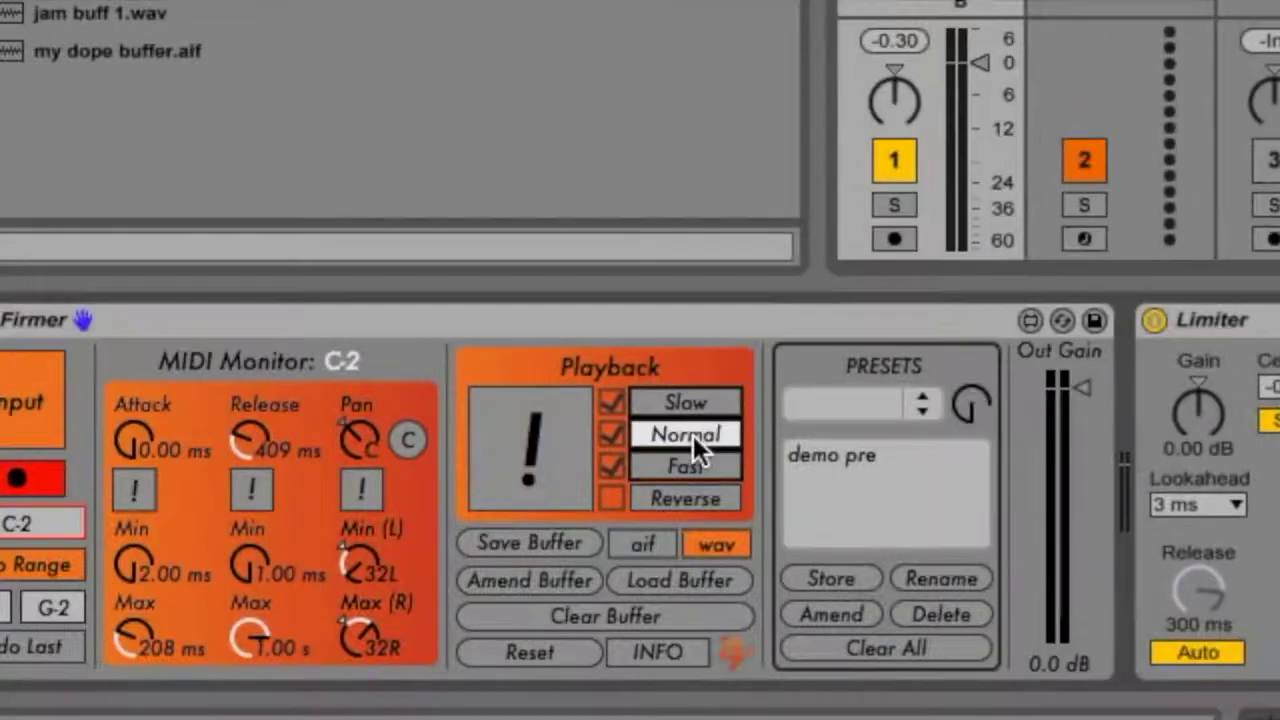
left_click(689, 495)
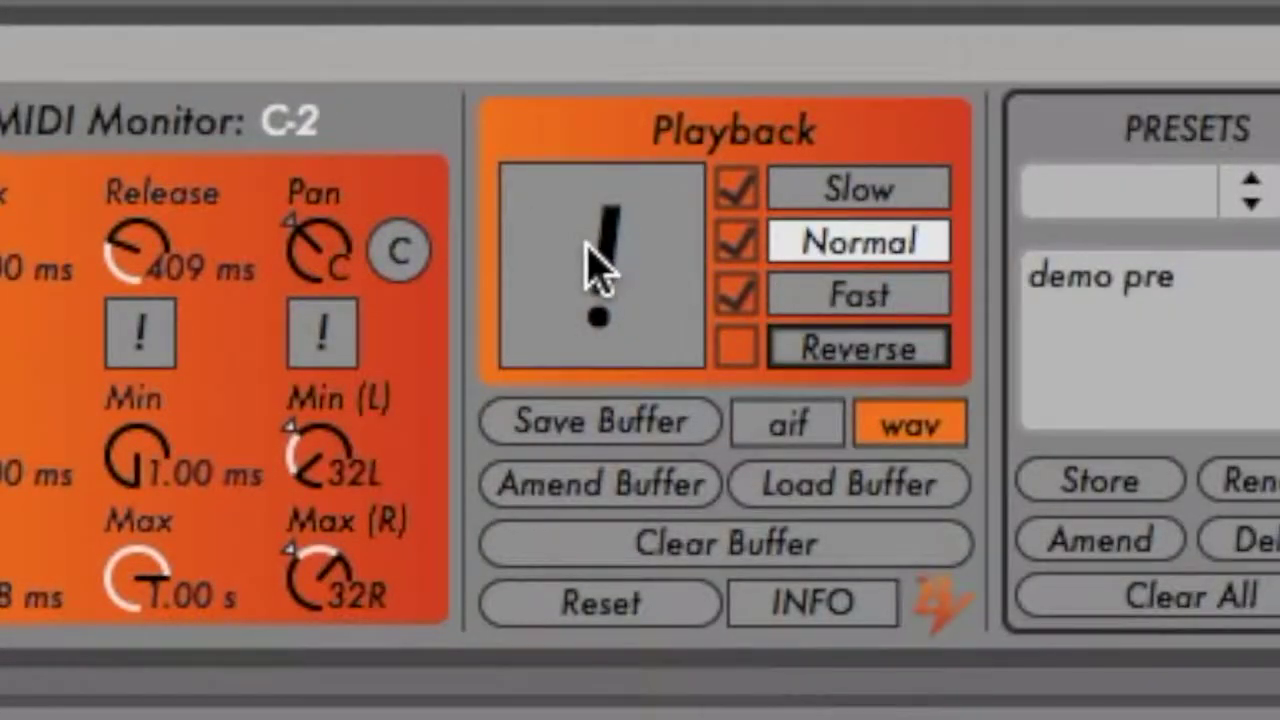
Step: Randomize the playback mode, adding Reverse, excluding Normal, then removing Reverse from the pool
left_click(598, 268)
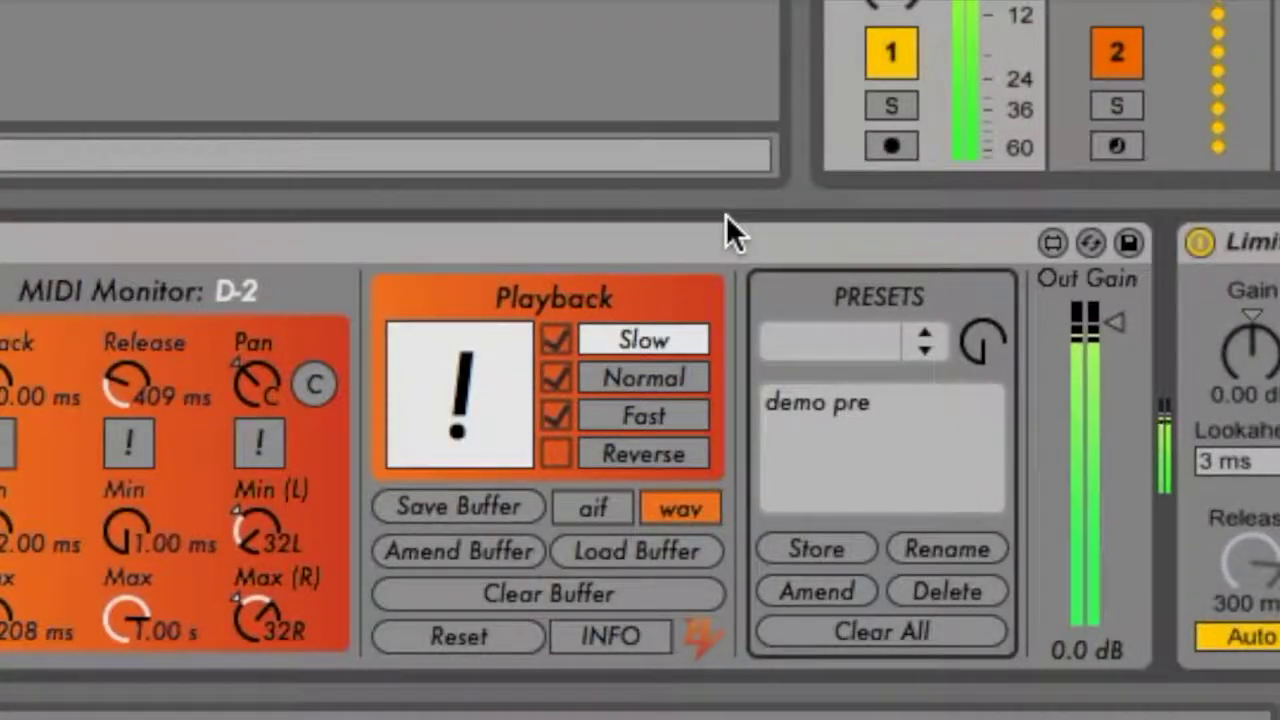
left_click(560, 446)
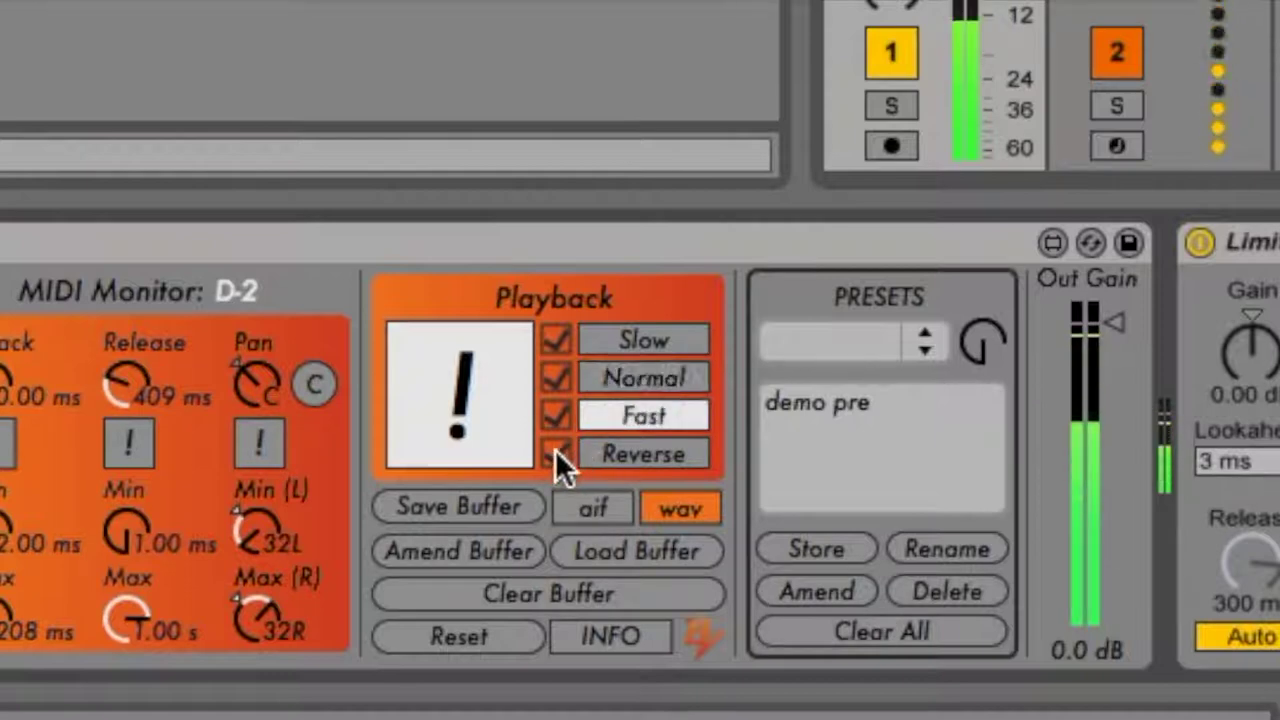
left_click(550, 368)
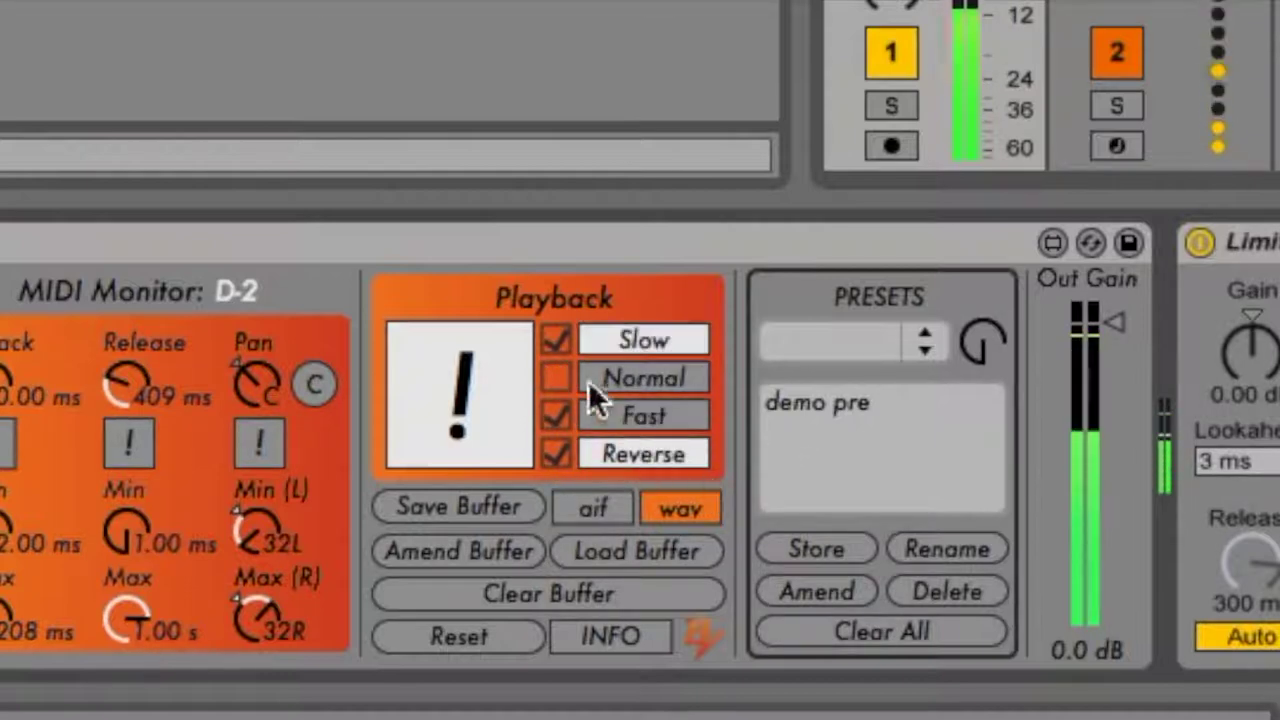
left_click(550, 452)
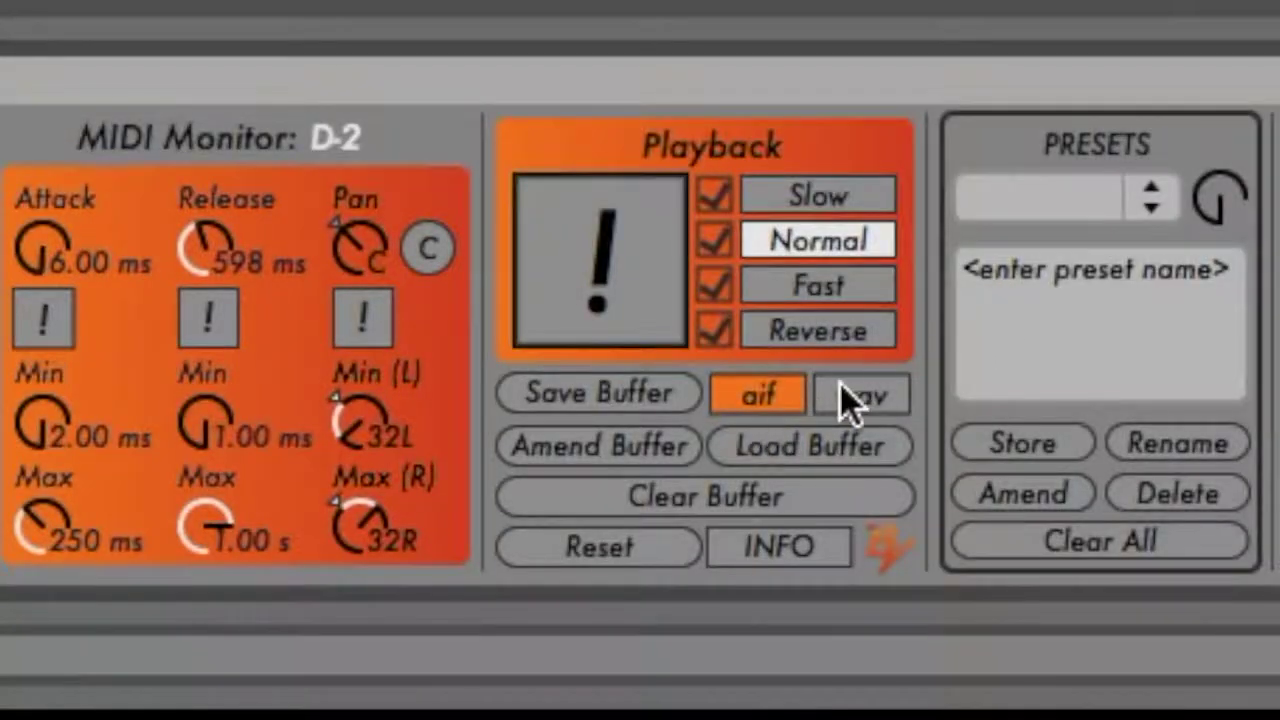
Step: Save the current buffer as 'my dope buffer' in aif format, then reload my dope buffer.aif
left_click(773, 393)
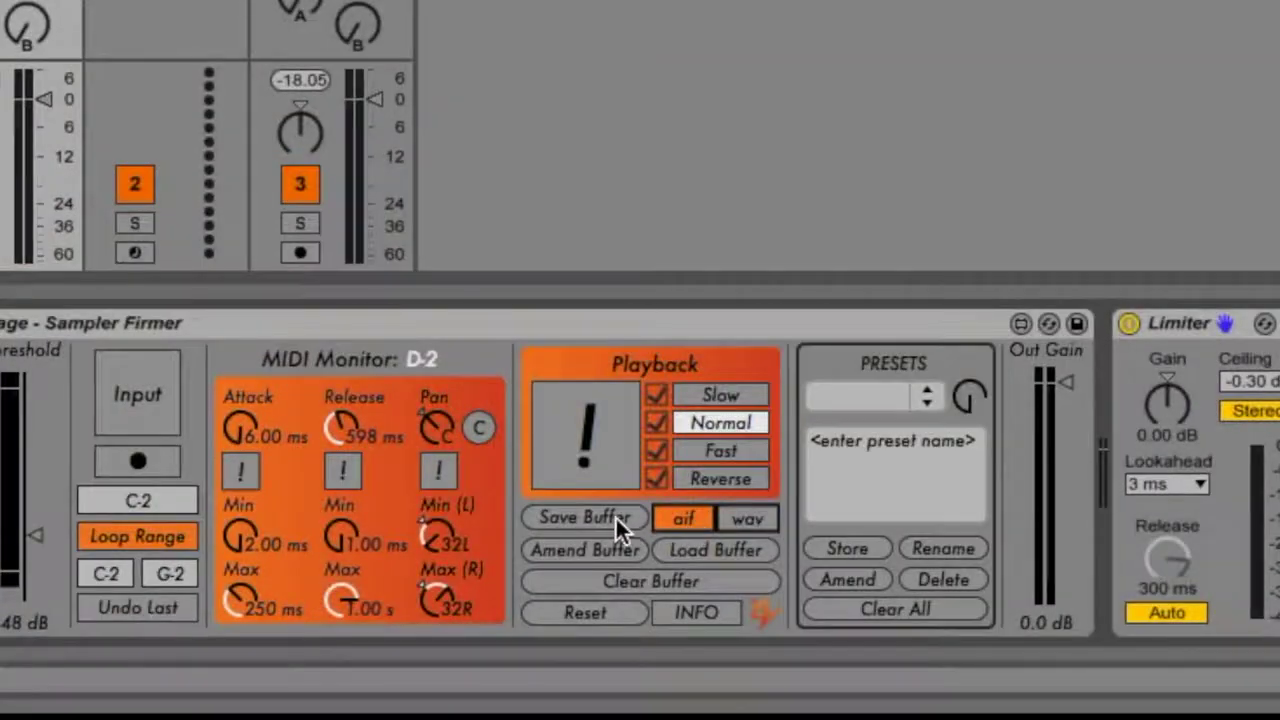
left_click(585, 517)
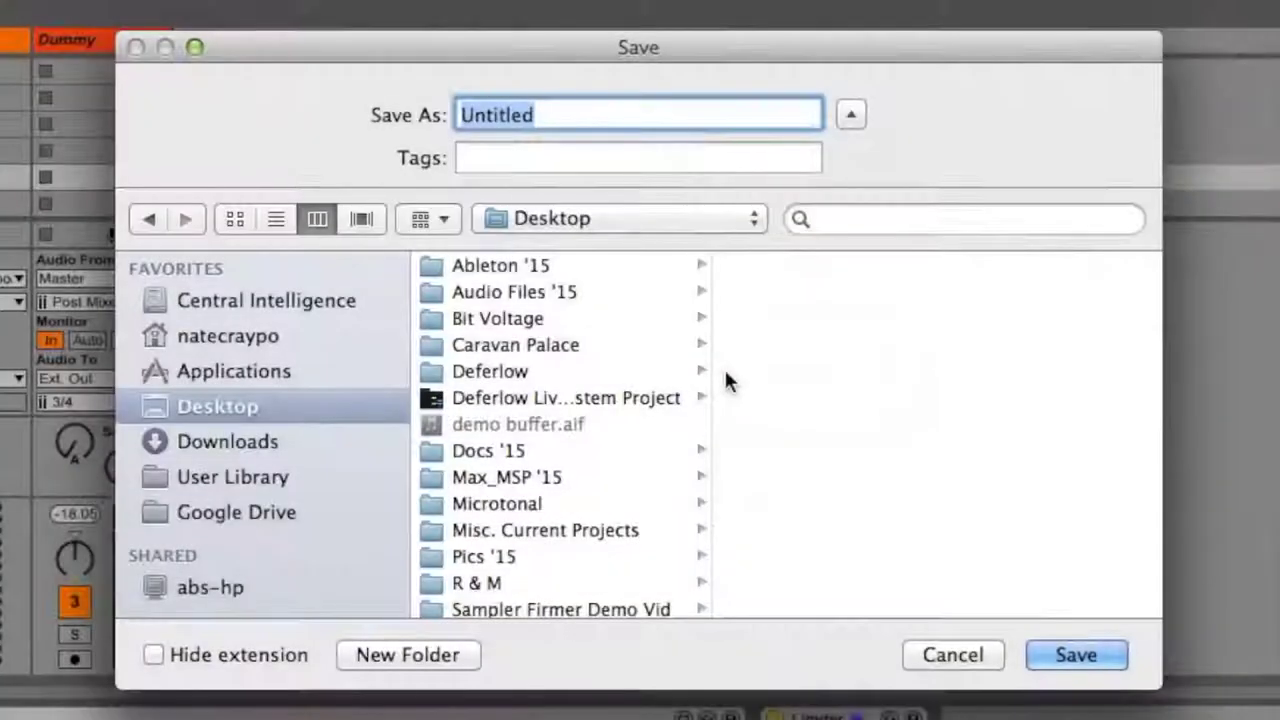
type("my dop")
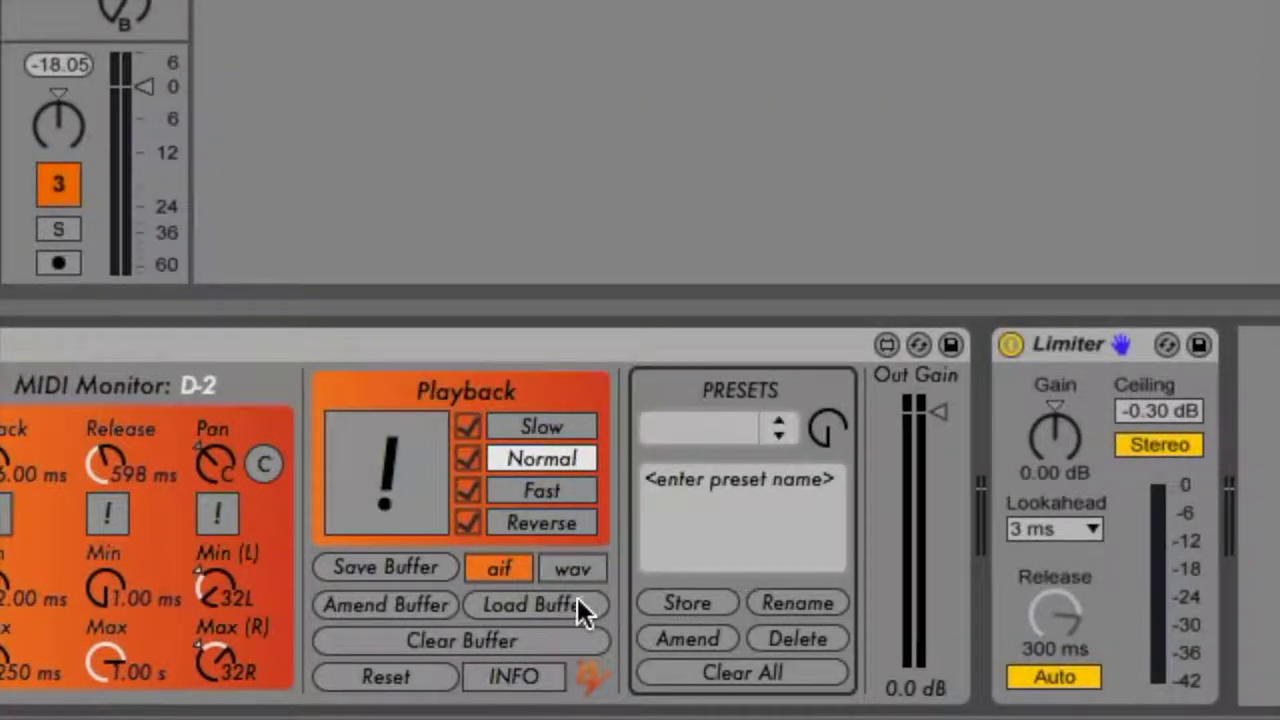
left_click(575, 603)
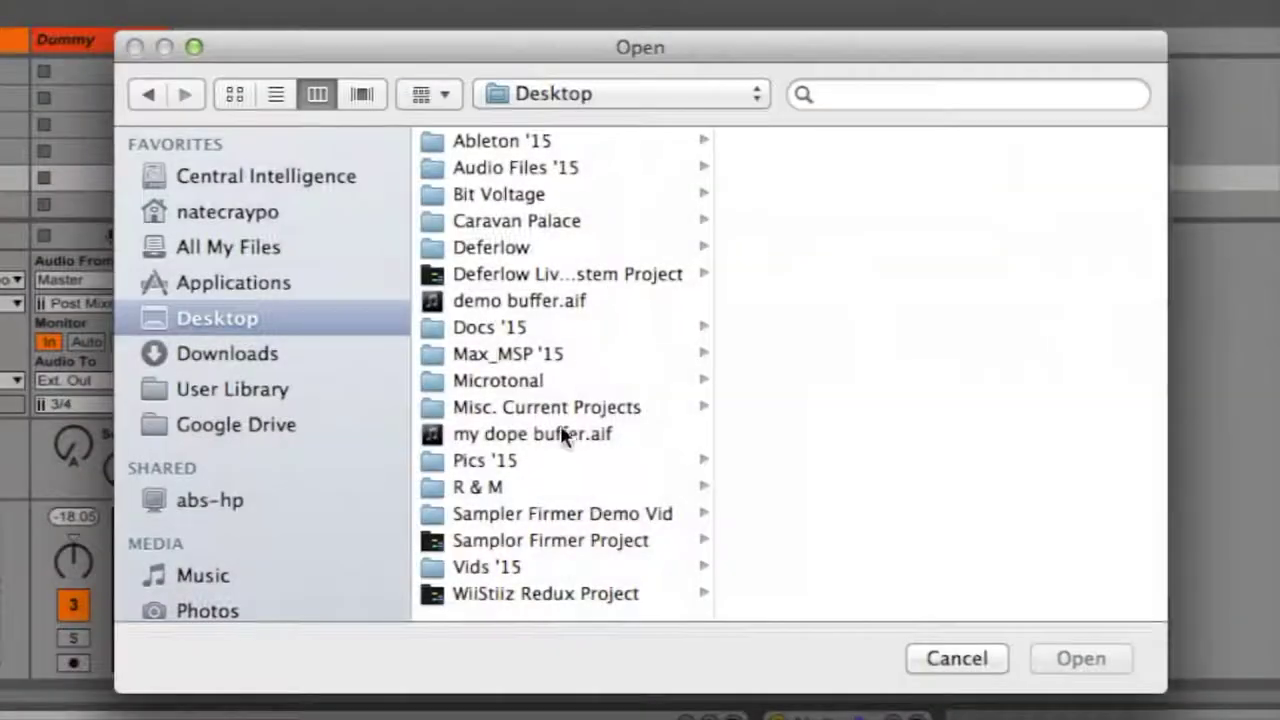
left_click(555, 434)
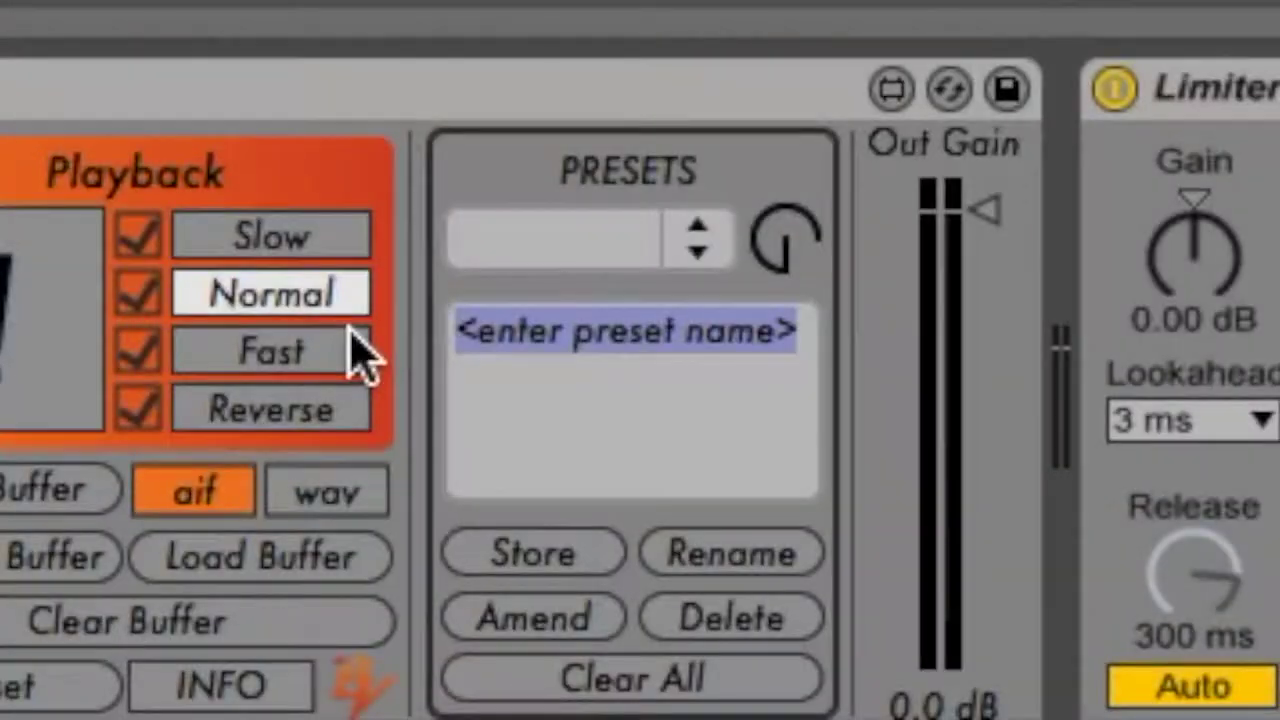
Step: Enter the preset name 'my first preset', turn off Reverse playback and trigger the sampler
type("my first preset")
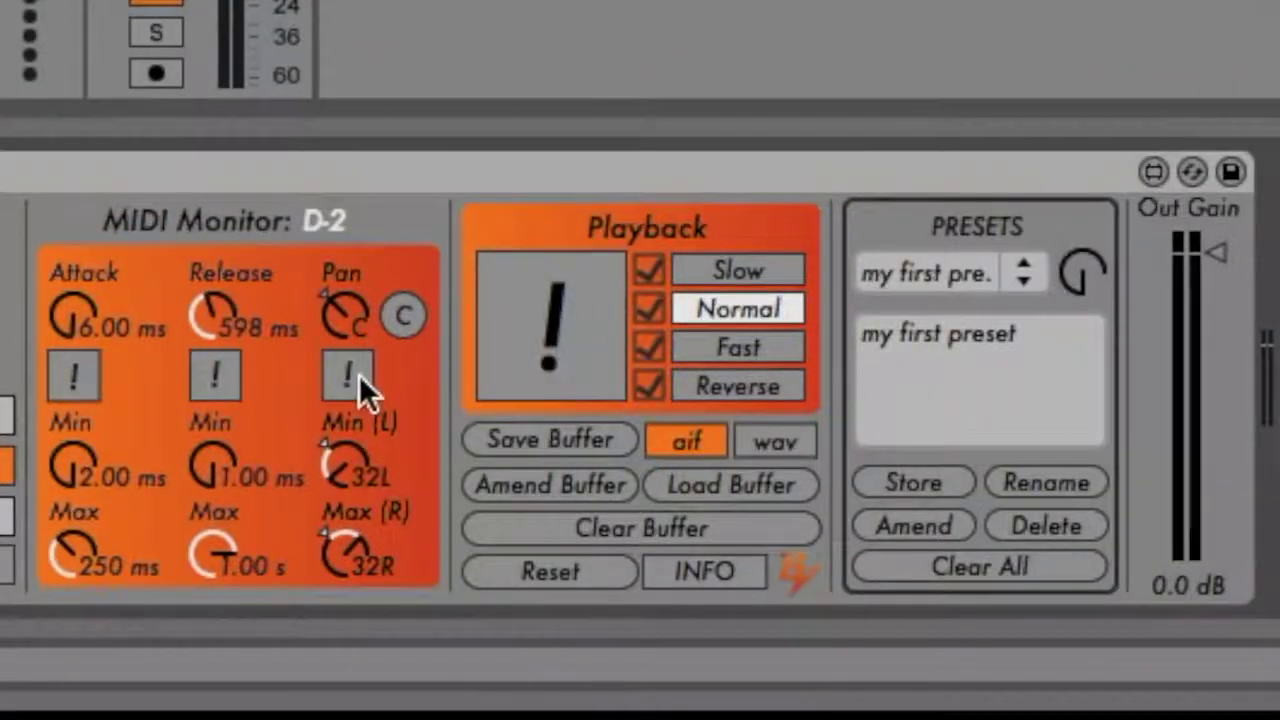
left_click(559, 302)
left_click(648, 384)
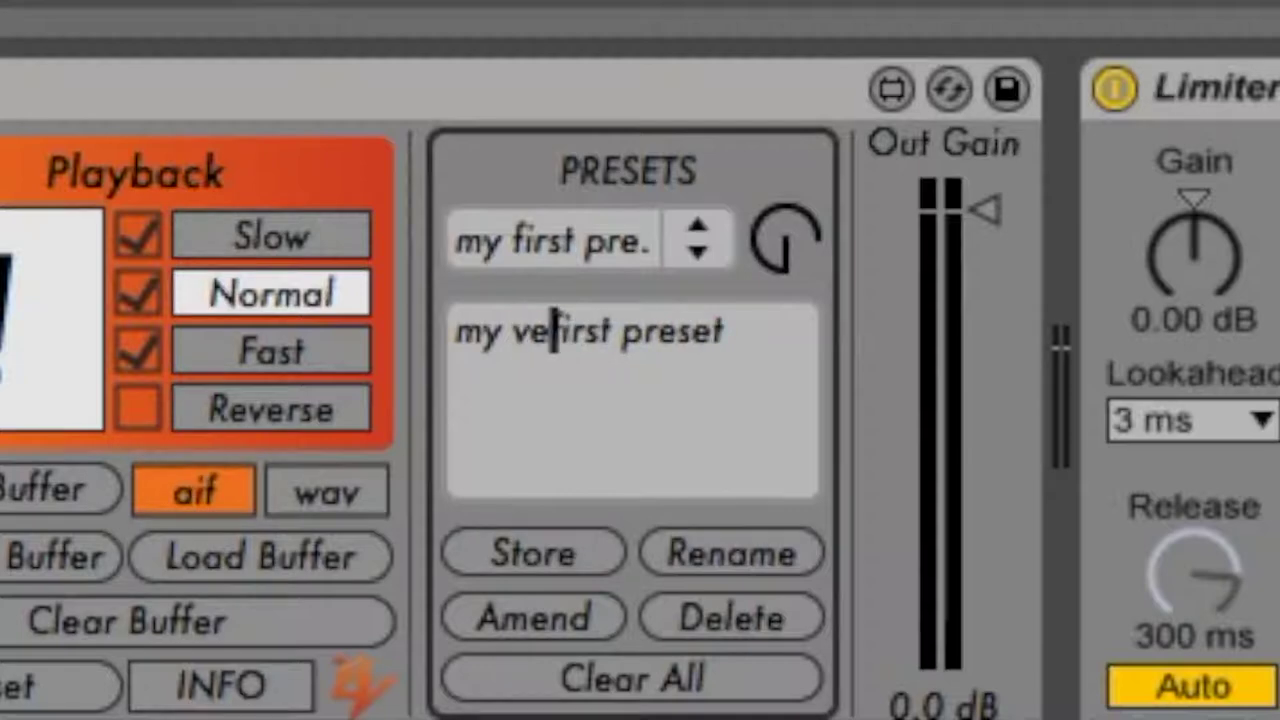
Step: Rename the stored preset to the edited name, then recall the demo pre preset
left_click(736, 568)
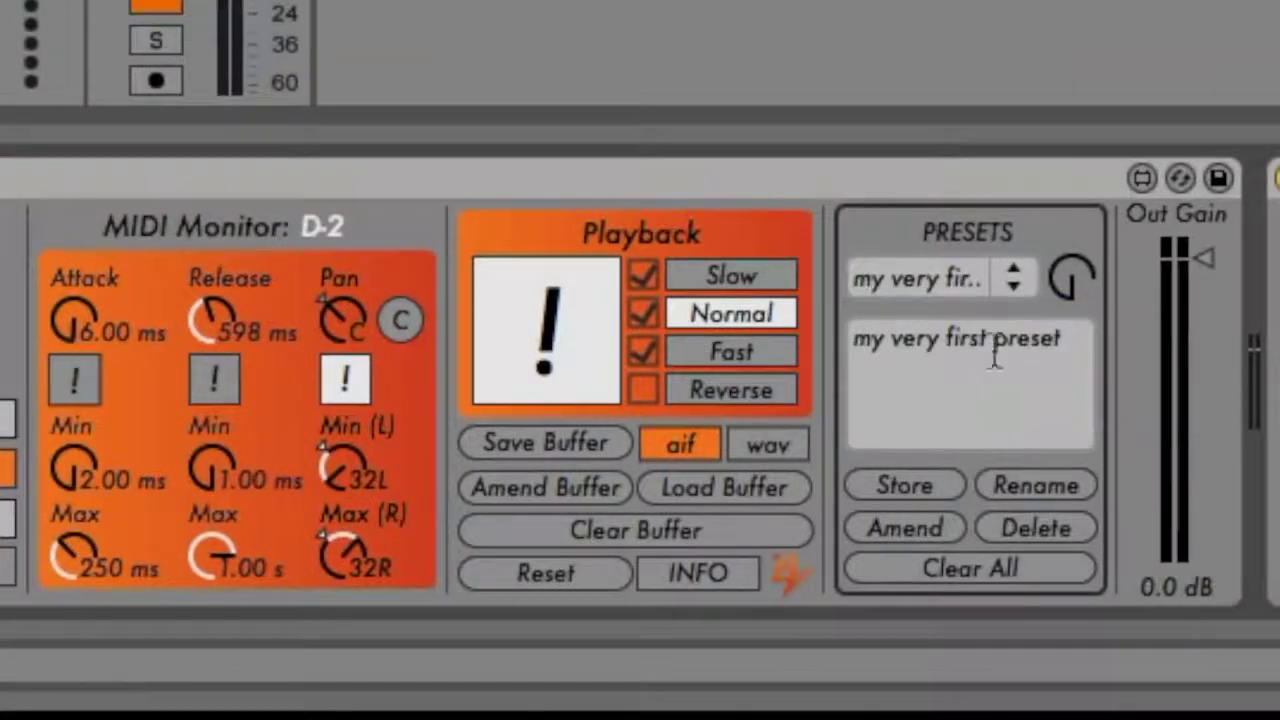
left_click(1008, 272)
left_click(983, 331)
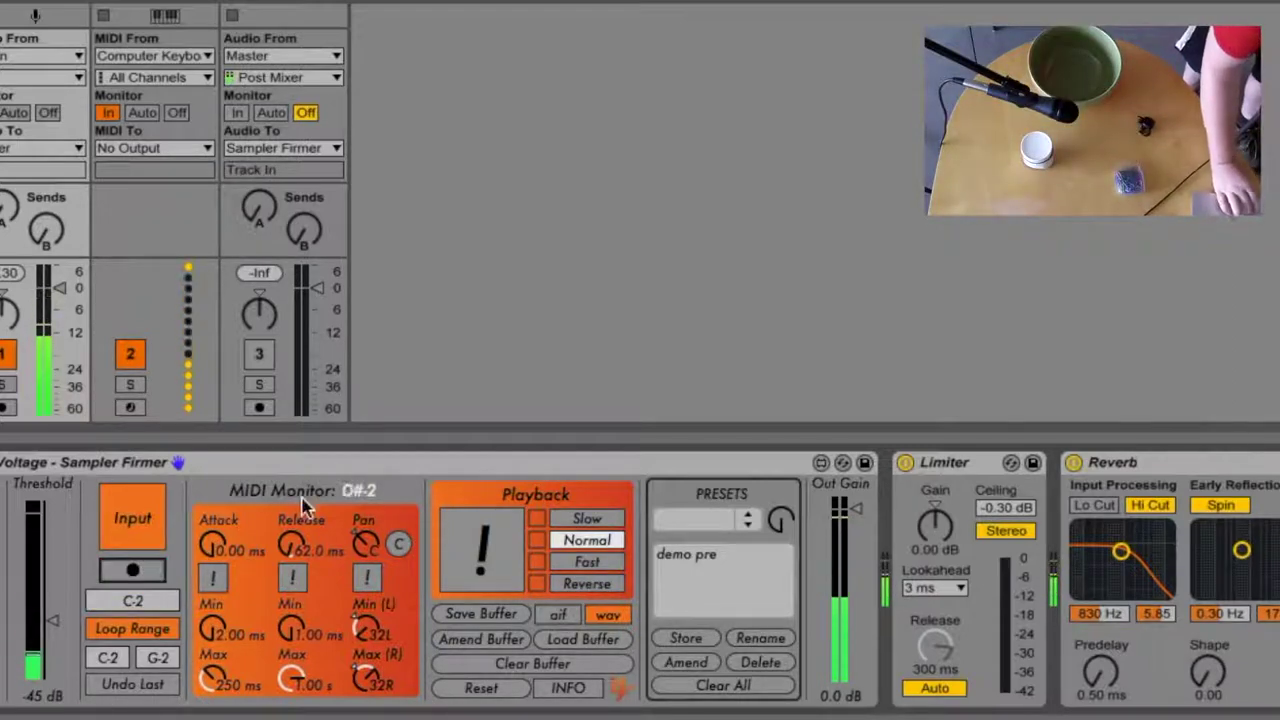
Step: Randomise the pan, enable Slow playback speed and trigger the sampler
left_click(370, 580)
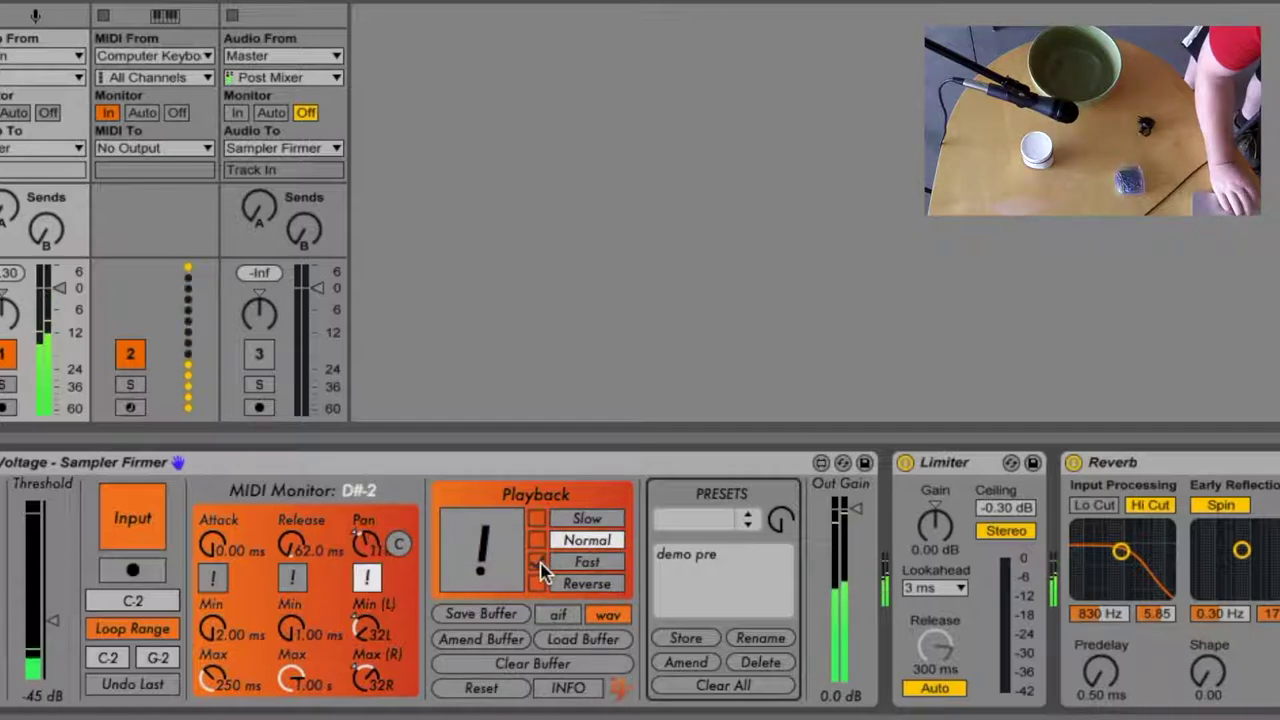
left_click(536, 517)
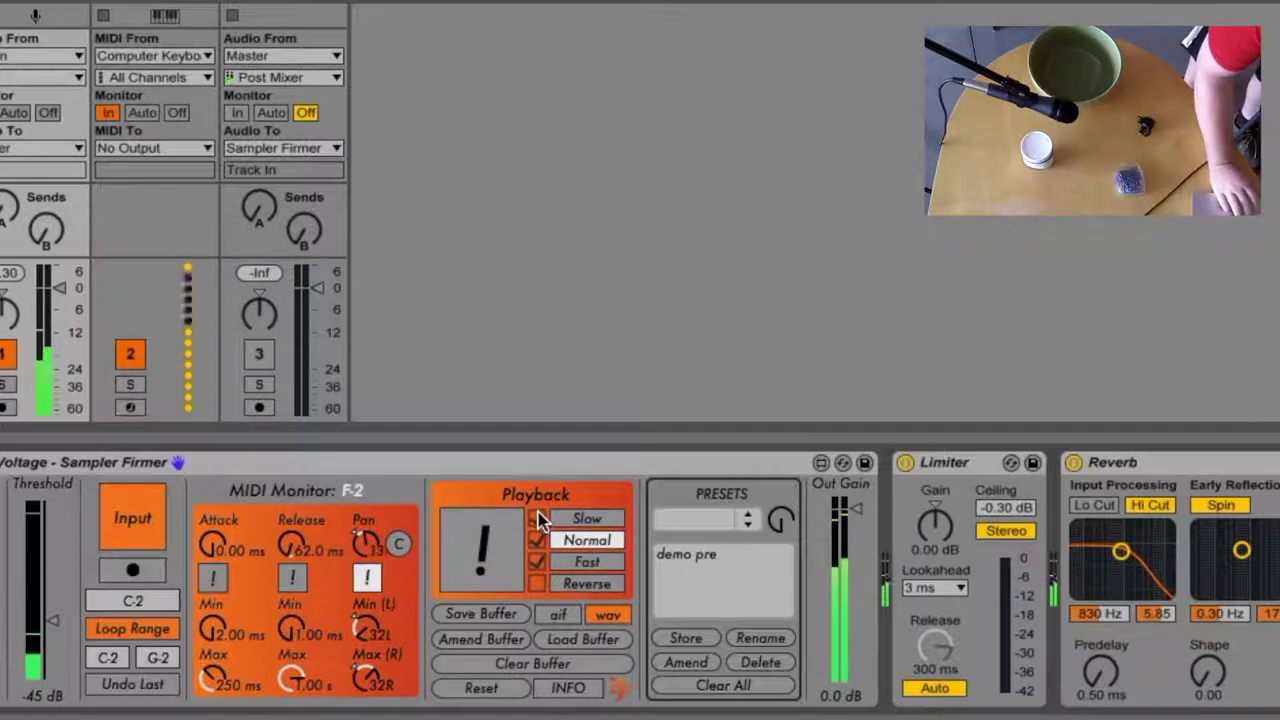
left_click(500, 558)
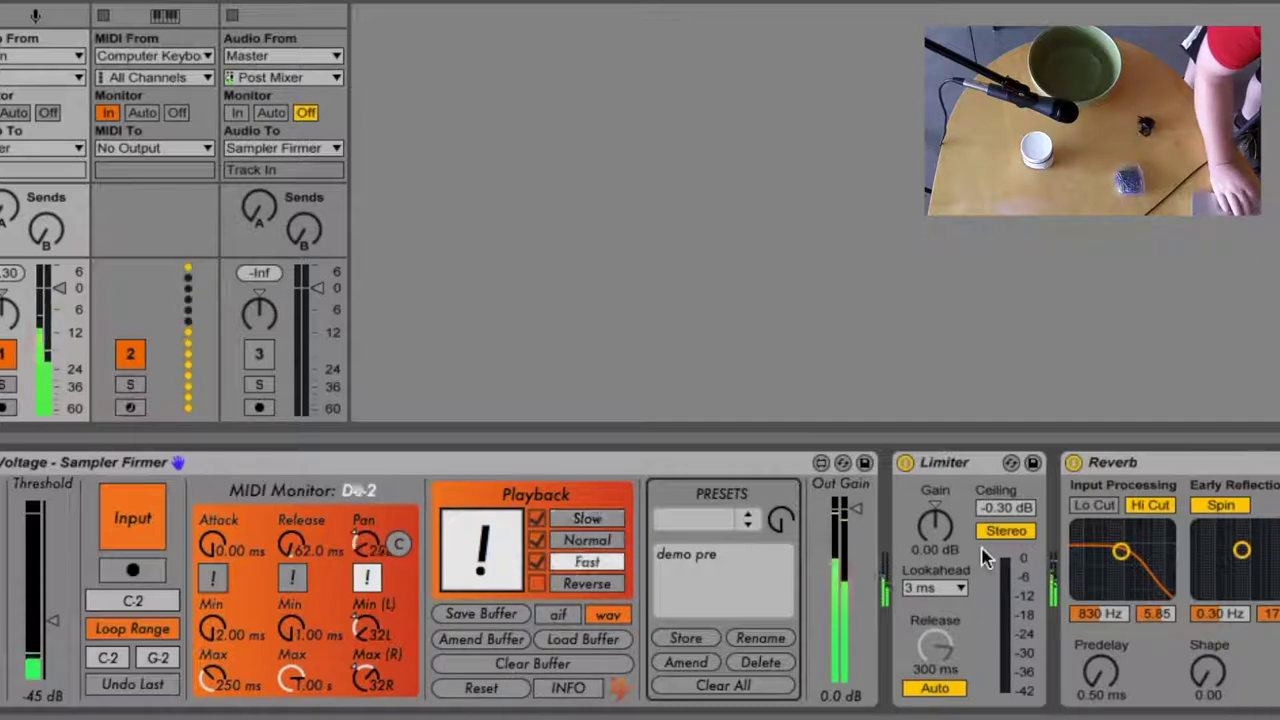
Step: Raise Reverb Dry/Wet to 18% and bring up the Audio Effects browser
scroll(980, 557, "right", 5)
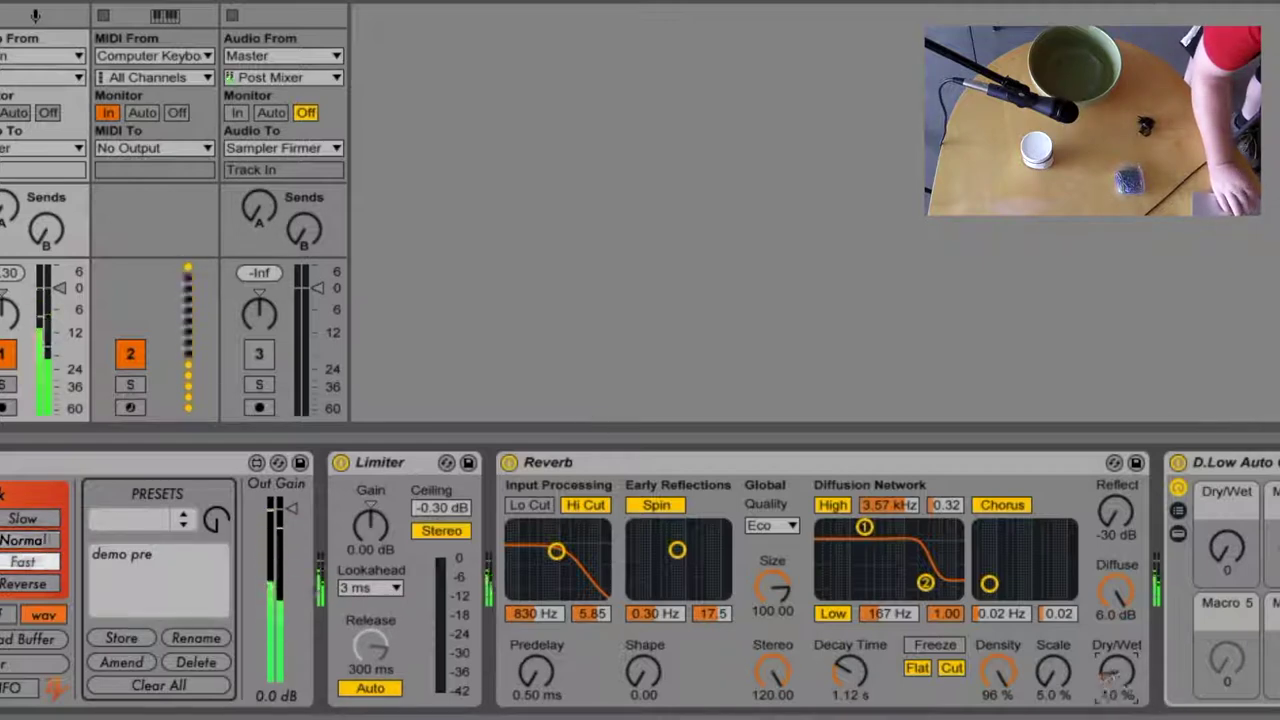
left_click_drag(1108, 682, 1108, 675)
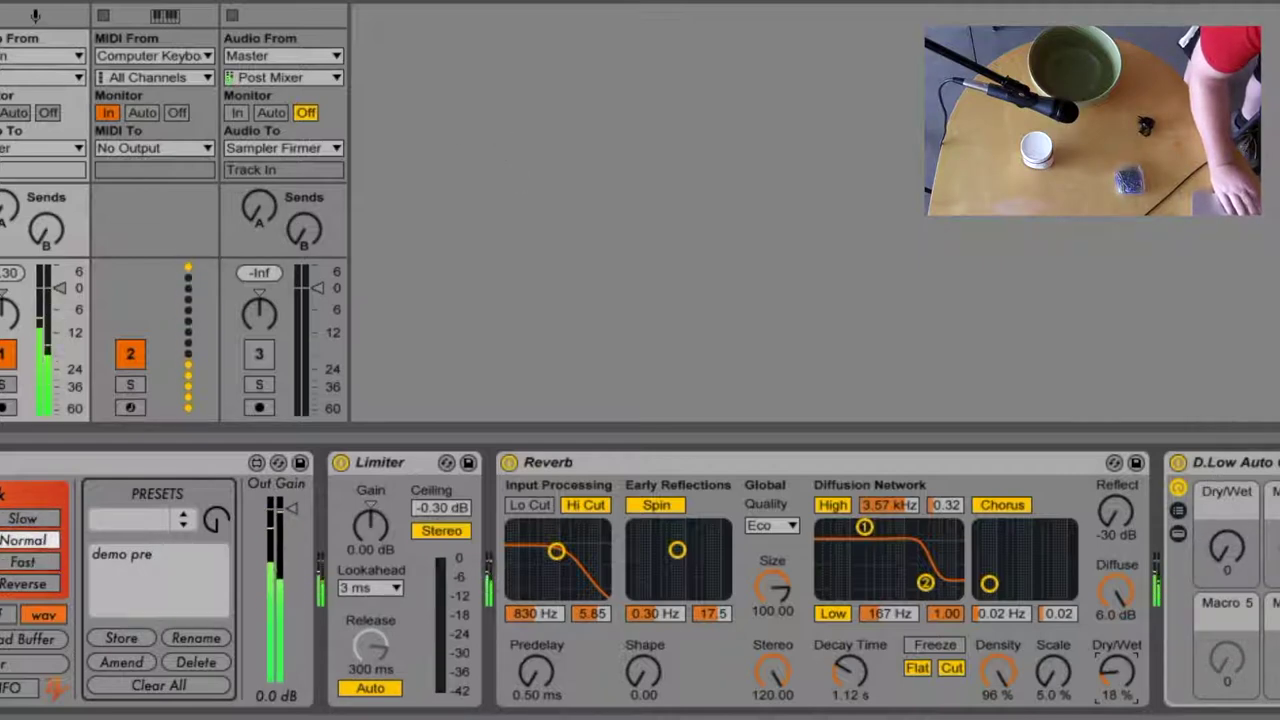
key("ctrl+alt+b")
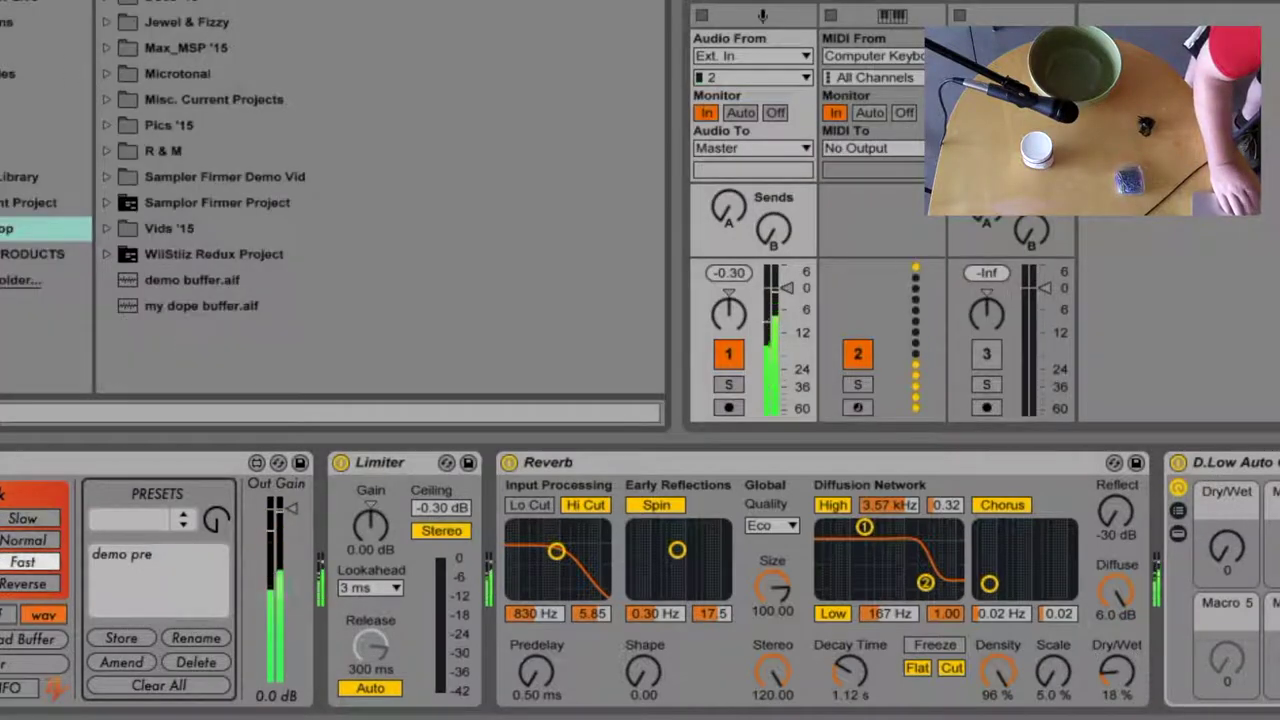
scroll(193, 229, "down", 3)
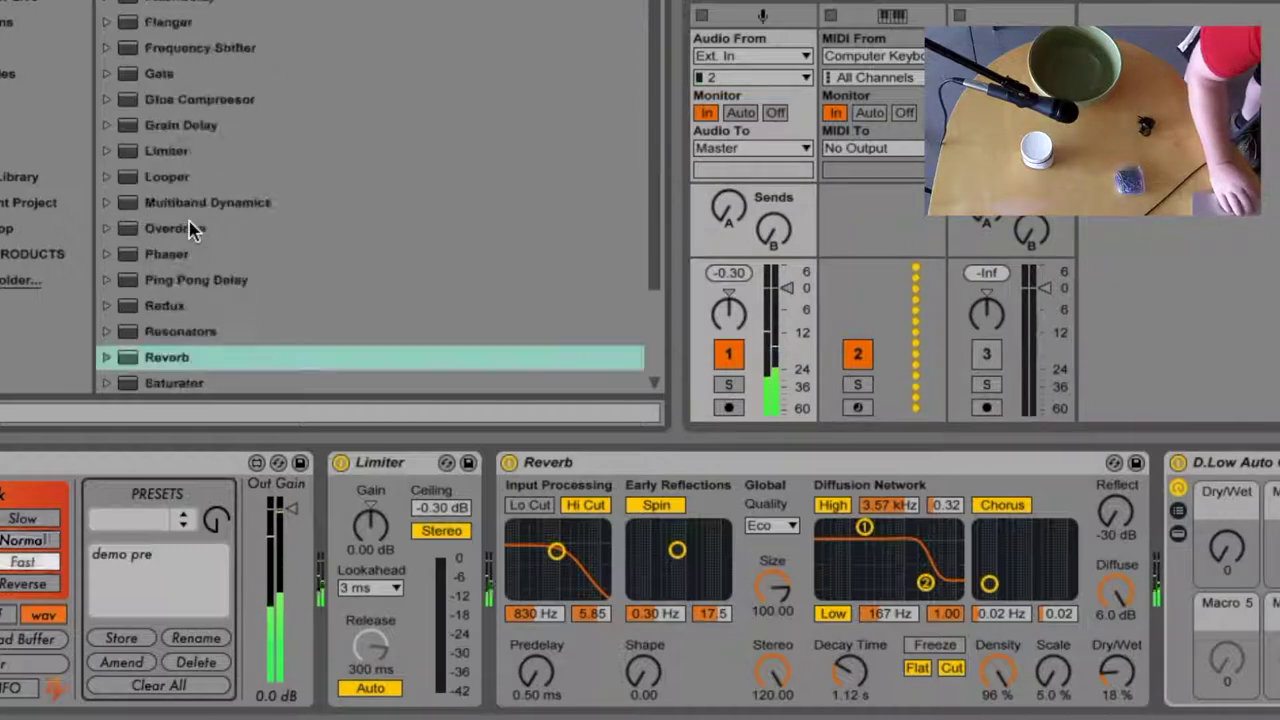
Step: Add a Looper to the device chain with a 2-bar record length
left_click(135, 177)
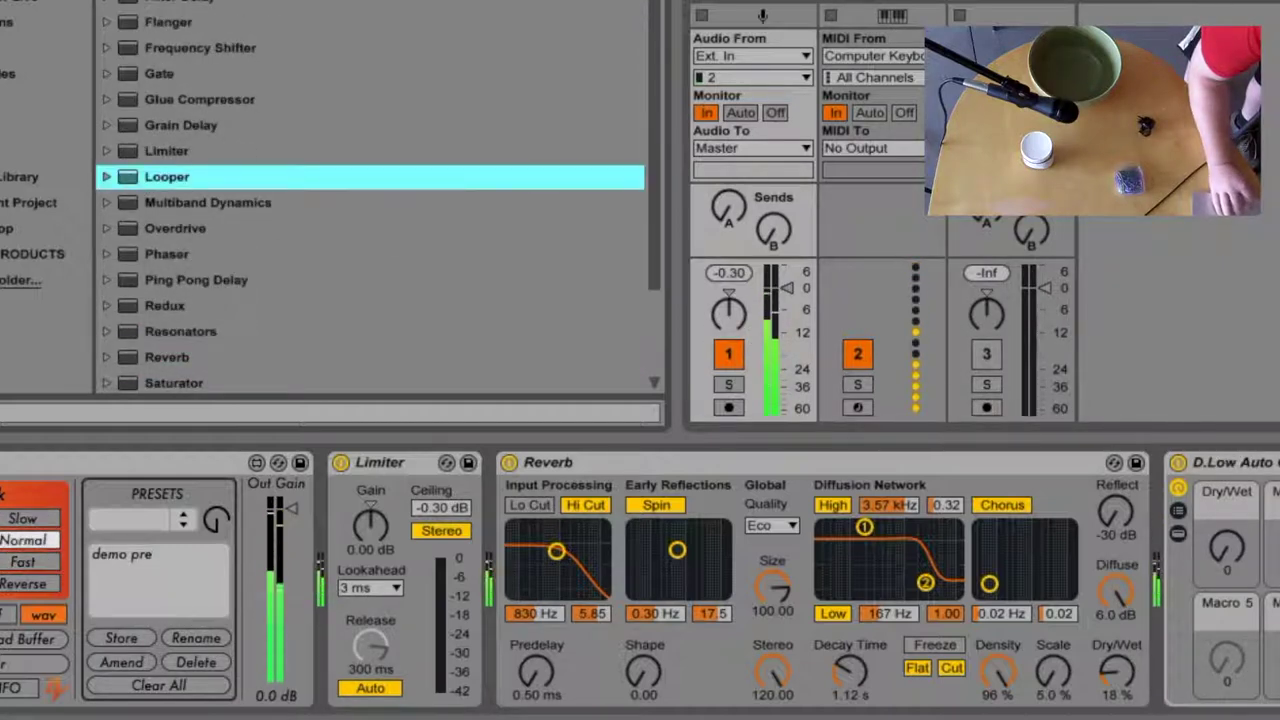
key("Return")
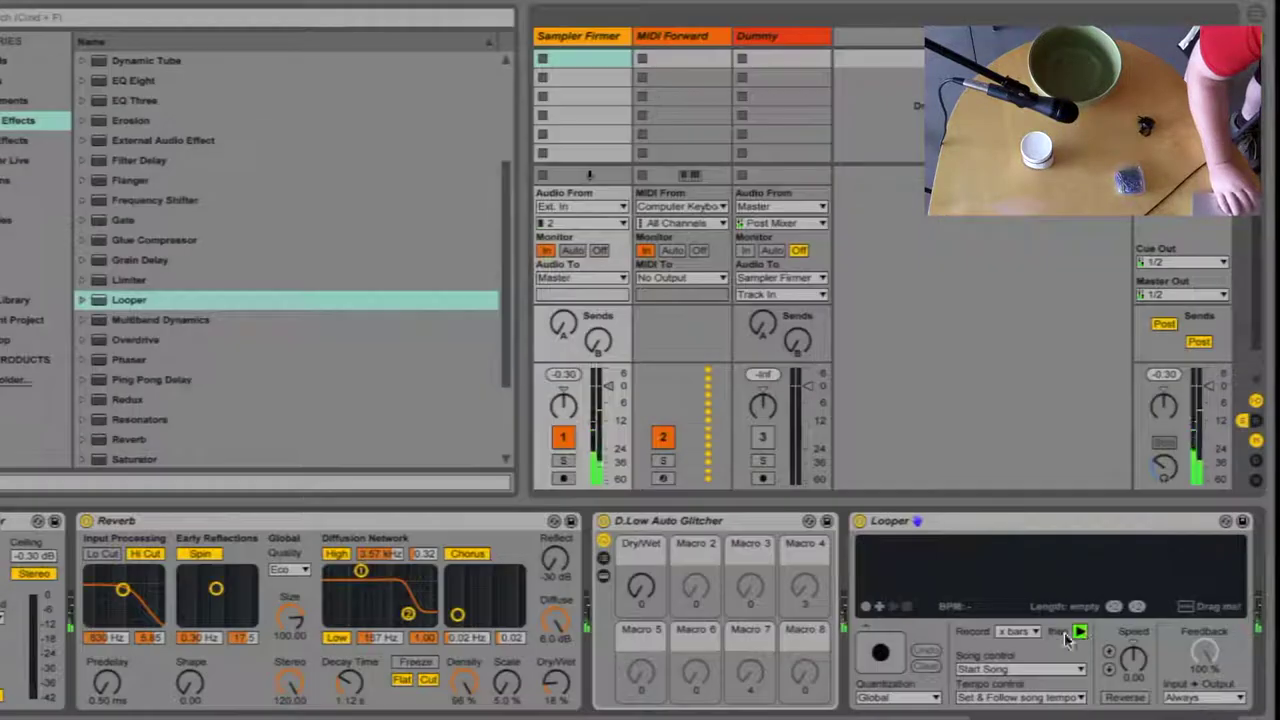
left_click(1035, 633)
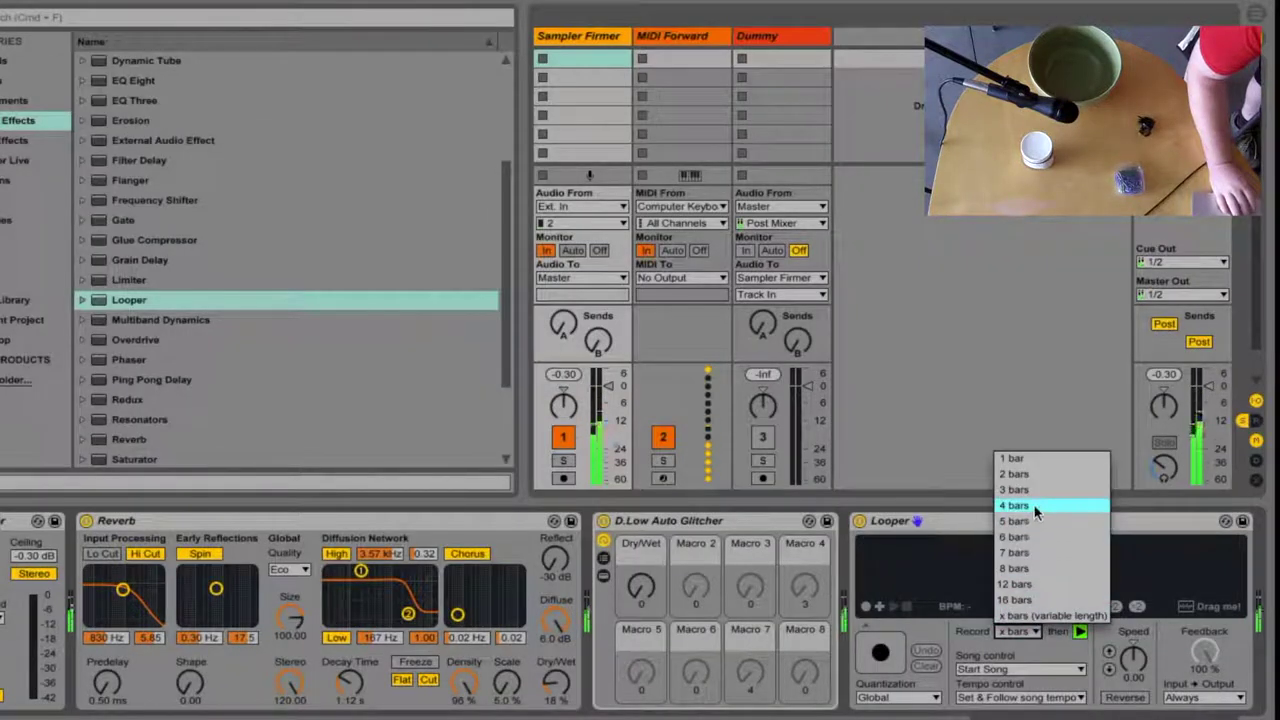
left_click(1030, 478)
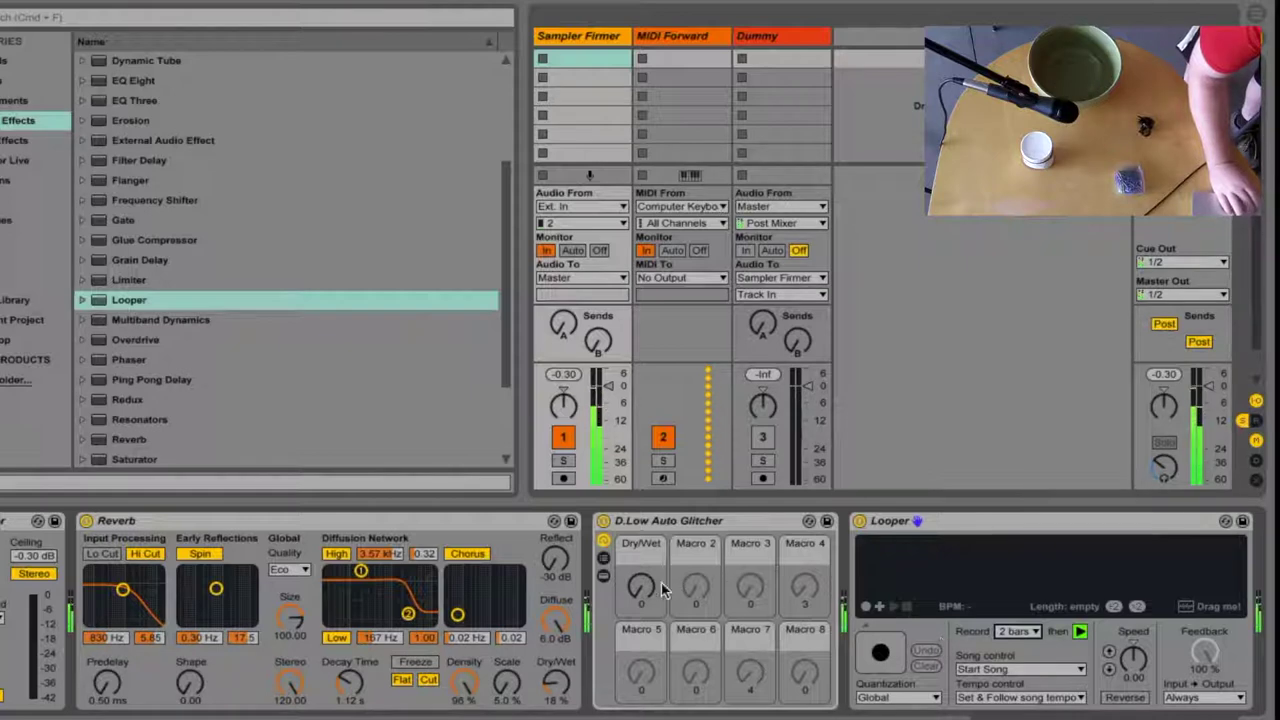
Step: Set Glitcher Dry/Wet to 34, record a loop, set Looper to Rec/OVR/Stop and reverse it
left_click_drag(641, 587, 641, 584)
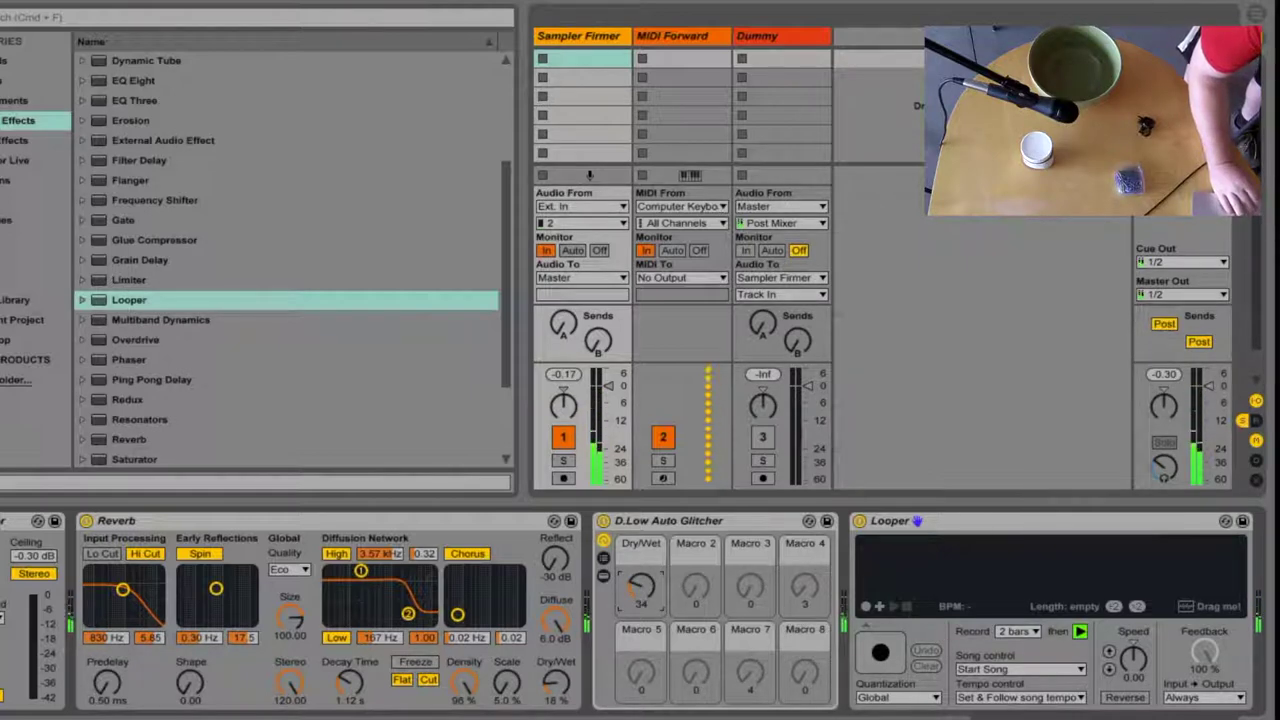
left_click(880, 652)
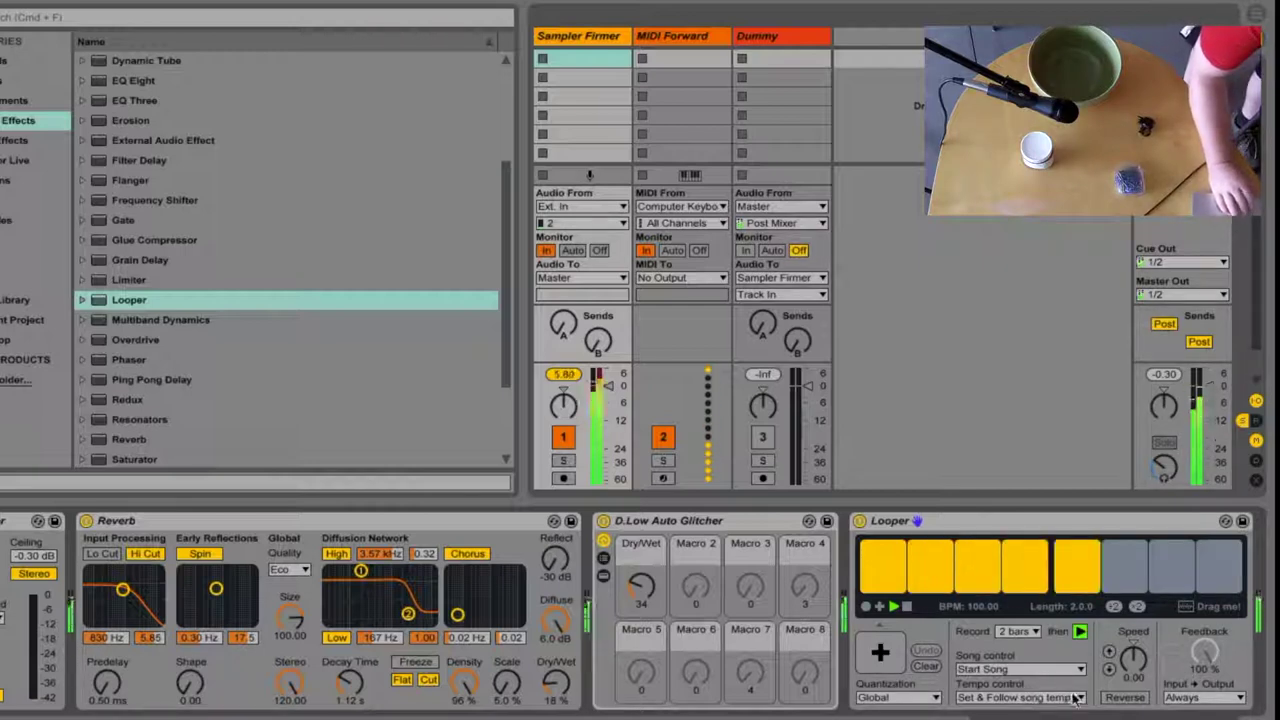
left_click(1176, 697)
left_click(1190, 690)
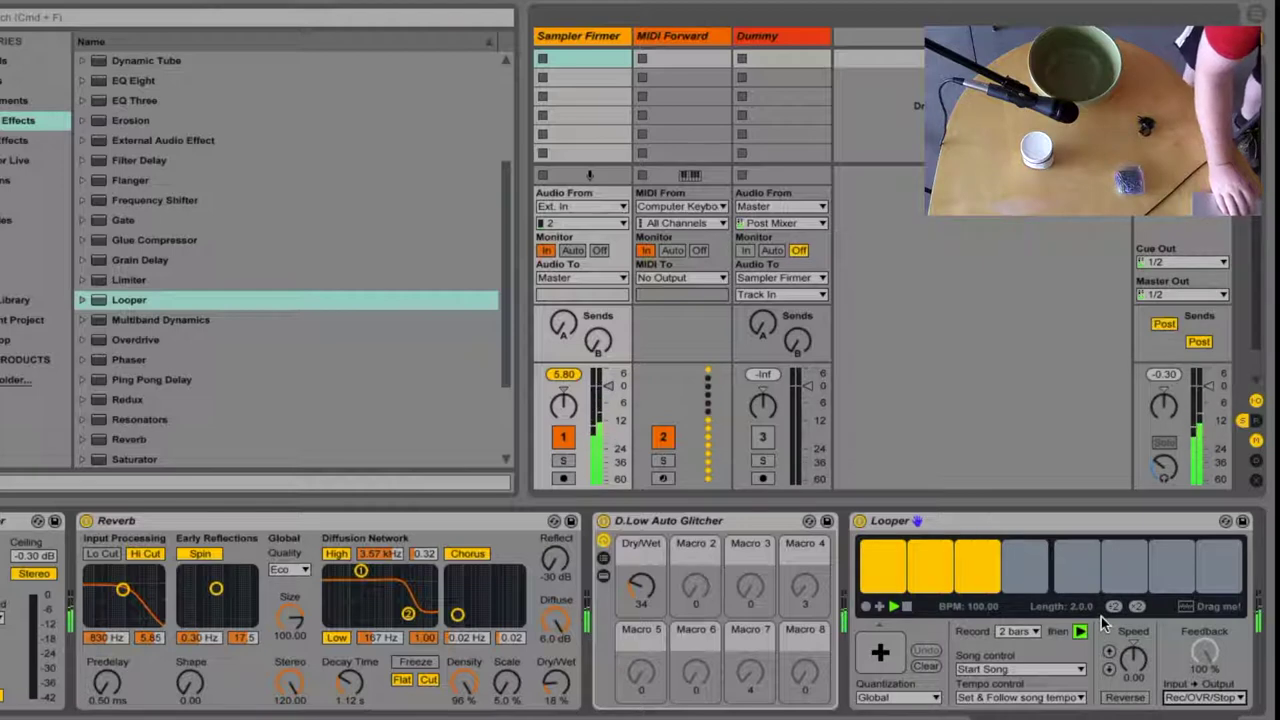
left_click(1128, 698)
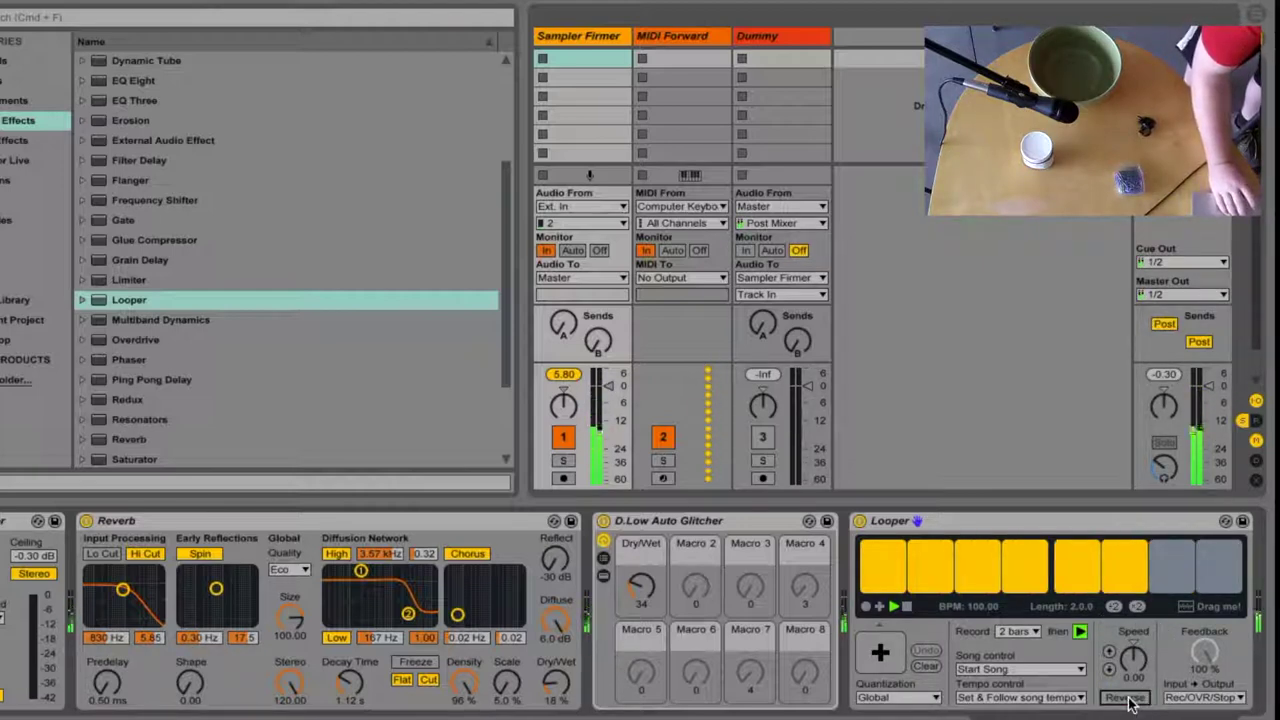